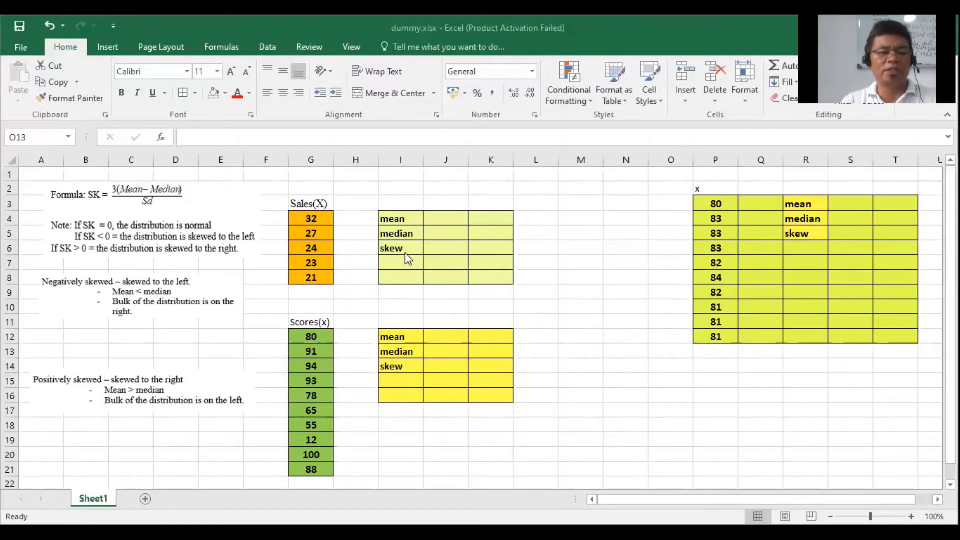
# - Calculate the mean of the sales values in cell J4 with =average(G4:G8)
pyautogui.click(444, 219)
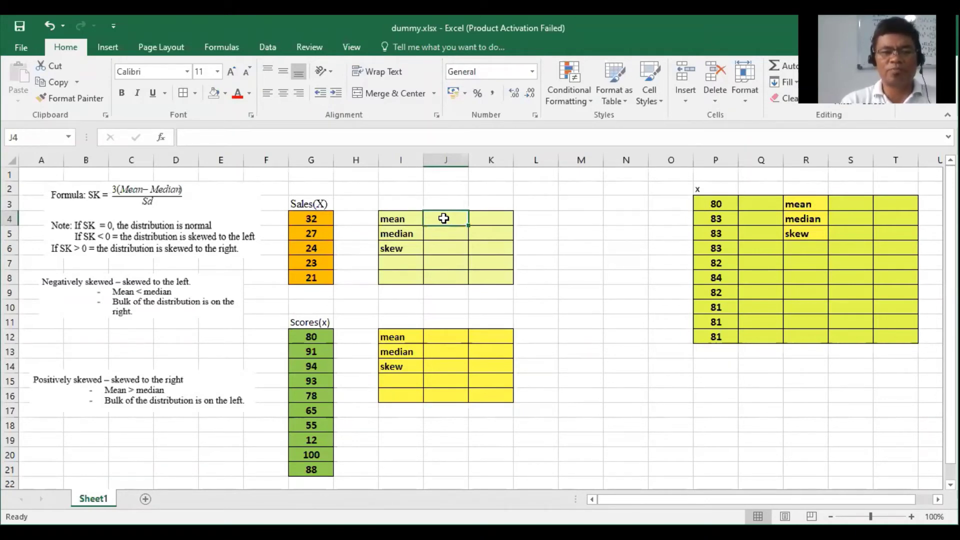
pyautogui.write('=a')
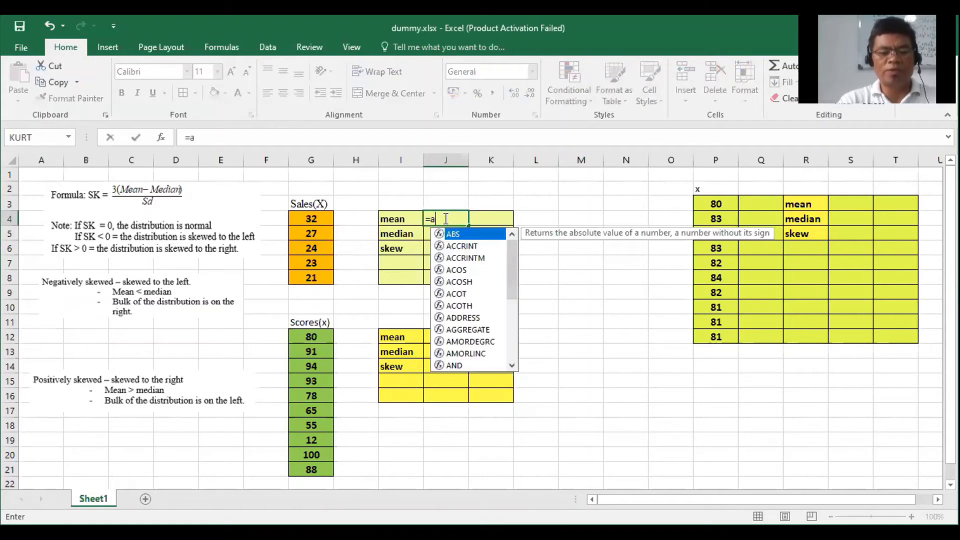
pyautogui.write('verage(')
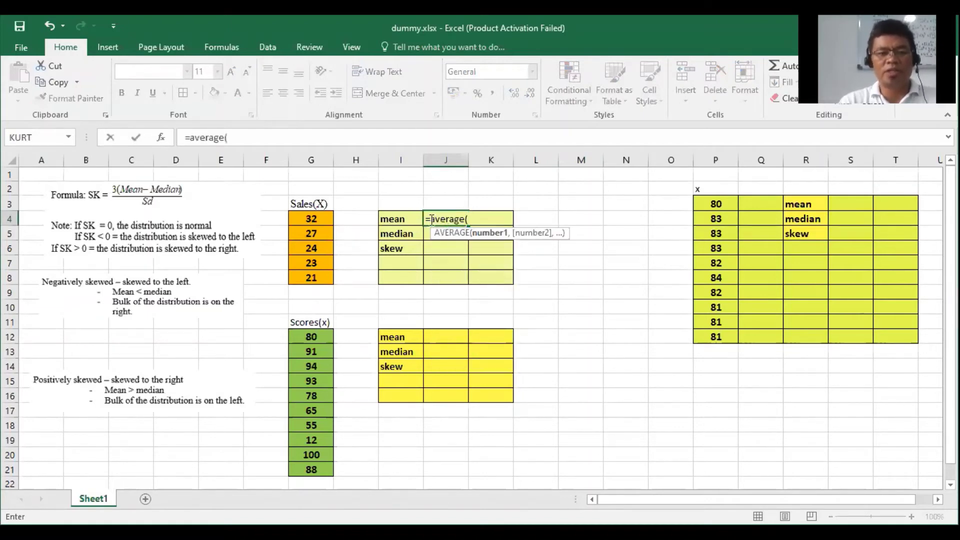
pyautogui.click(324, 221)
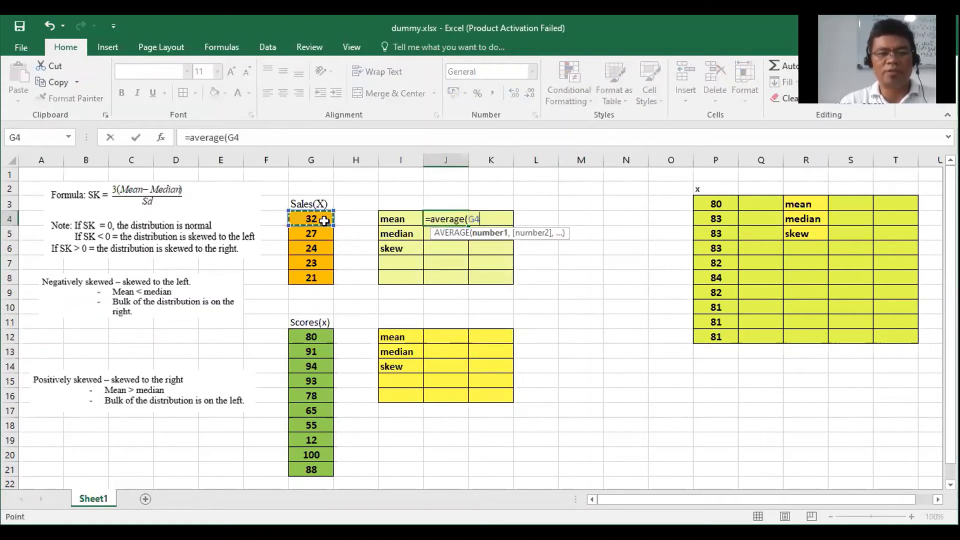
pyautogui.hotkey('shift', 'Down')
pyautogui.hotkey('shift', 'Down')
pyautogui.hotkey('shift', 'Down')
pyautogui.hotkey('shift', 'Down')
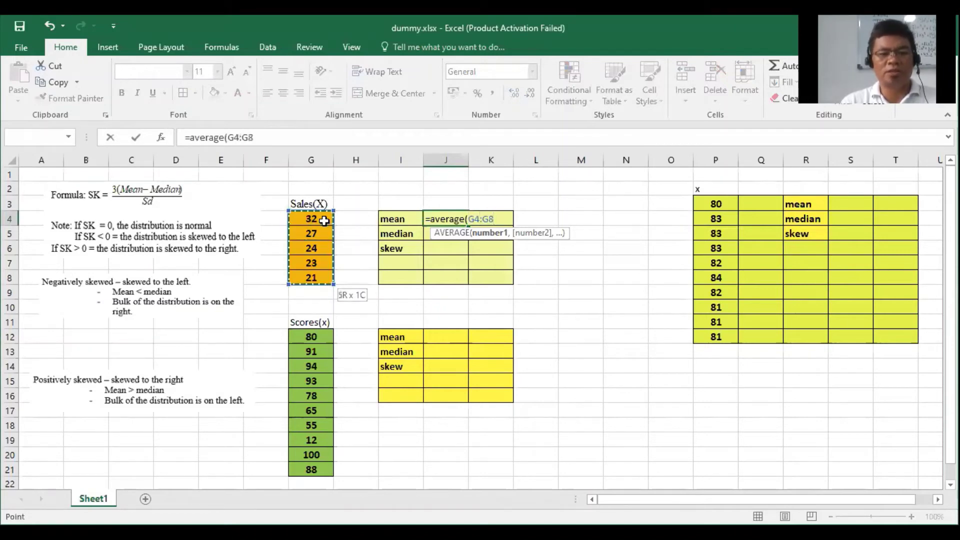
pyautogui.write(')')
pyautogui.press('Return')
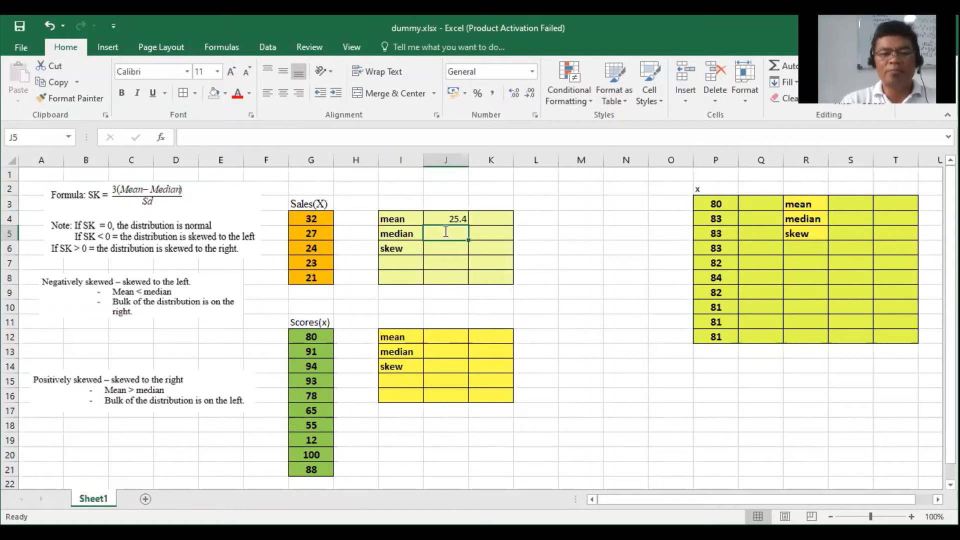
# - Calculate the median of the sales values in cell J5 with =median(G4:G8)
pyautogui.write('=median')
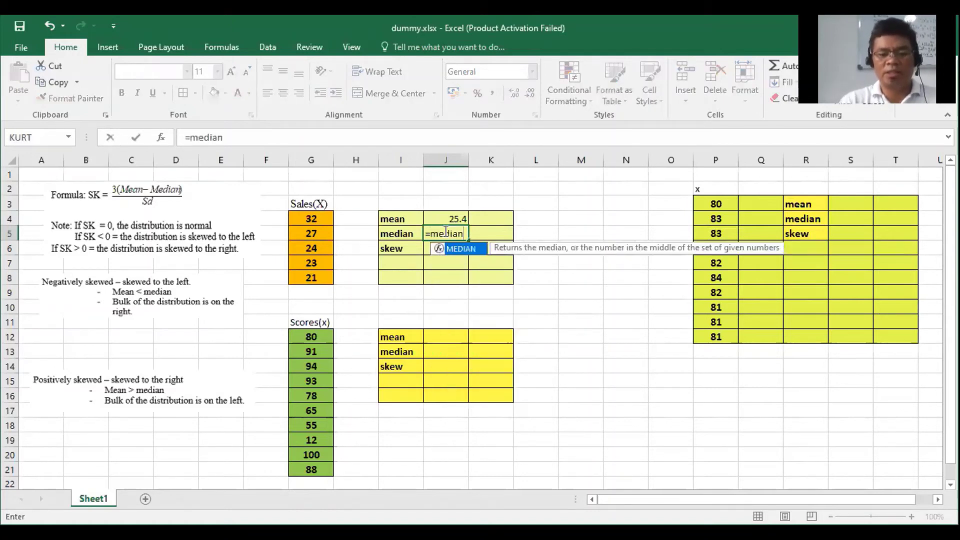
pyautogui.write('(')
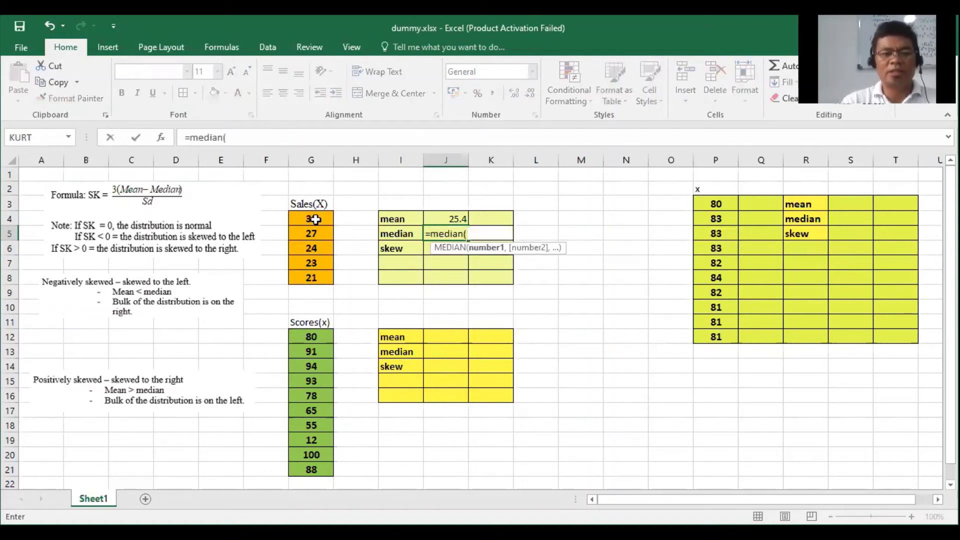
pyautogui.moveTo(317, 218); pyautogui.dragTo(315, 219)
pyautogui.hotkey('shift', 'Down')
pyautogui.hotkey('shift', 'Down')
pyautogui.hotkey('shift', 'Down')
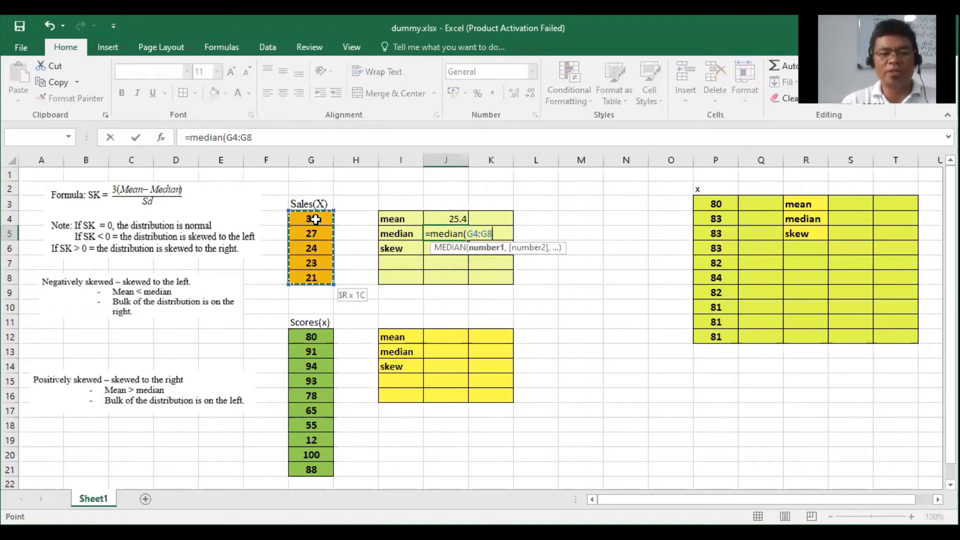
pyautogui.write(')')
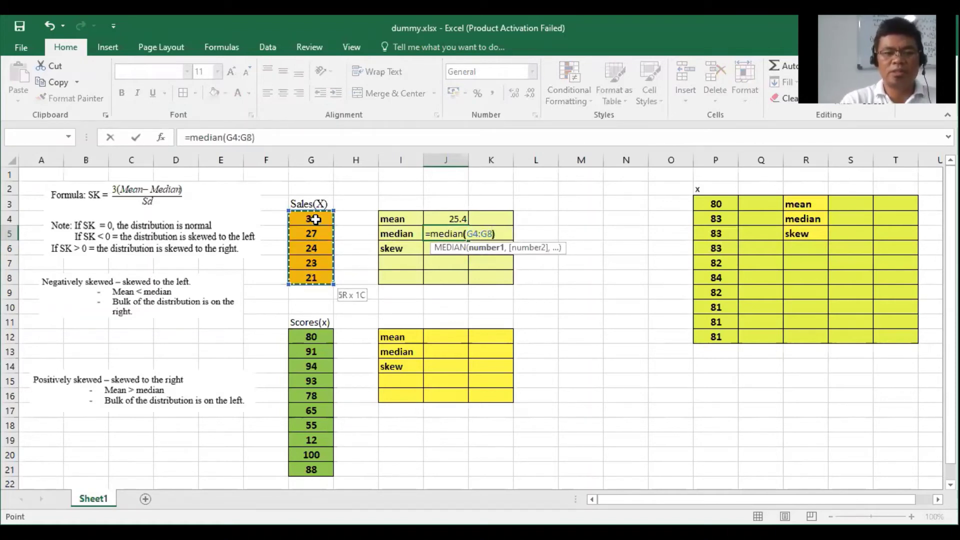
pyautogui.press('Return')
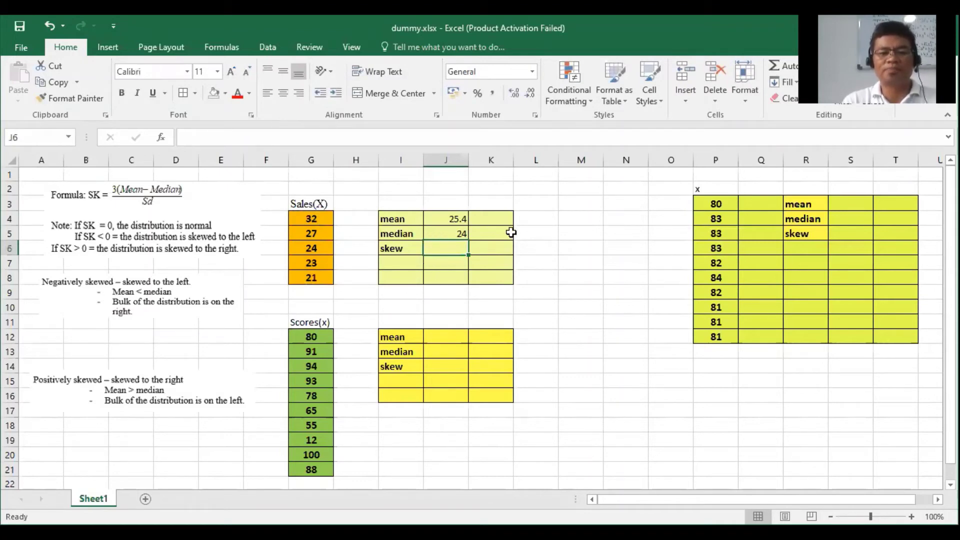
# - Enter the note "mean>median" in cell L4 beside the sales mean
pyautogui.click(523, 221)
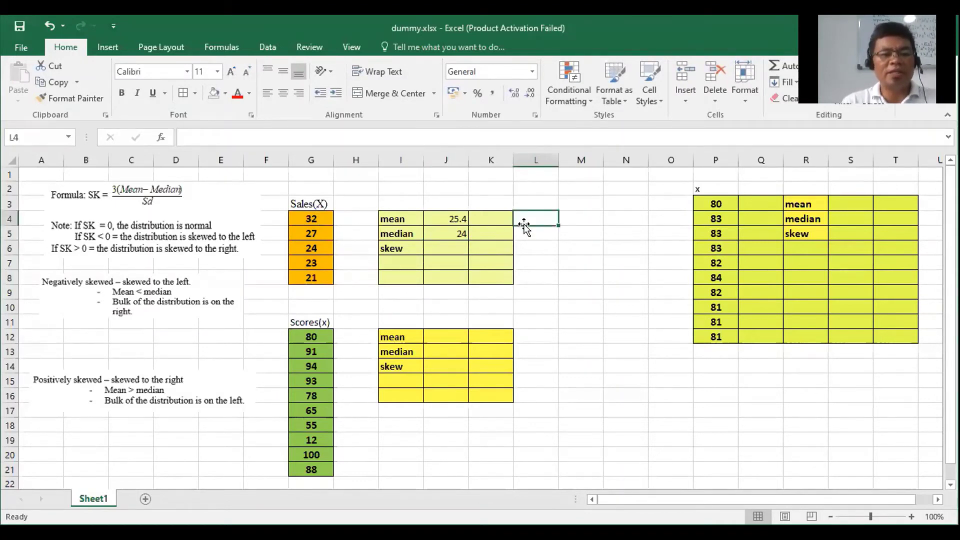
pyautogui.write('mean')
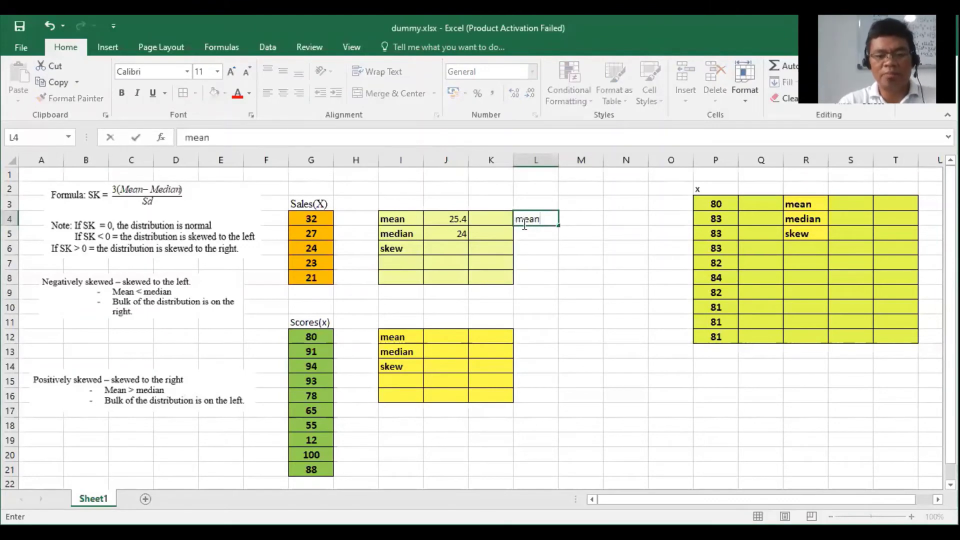
pyautogui.write('>')
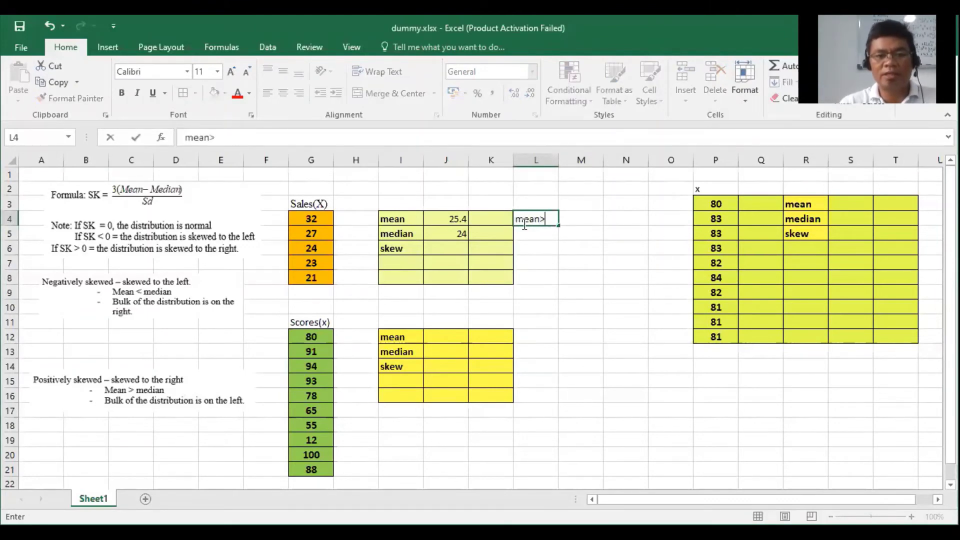
pyautogui.write('median')
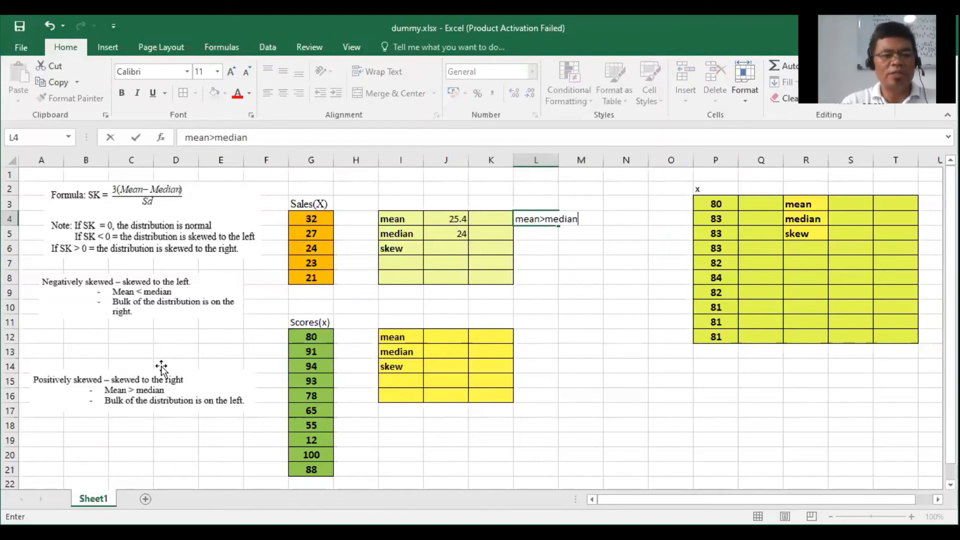
# - Enter the interpretation "positively skewed" in cell L6, in line with the sales skew row
pyautogui.click(534, 249)
pyautogui.write('po')
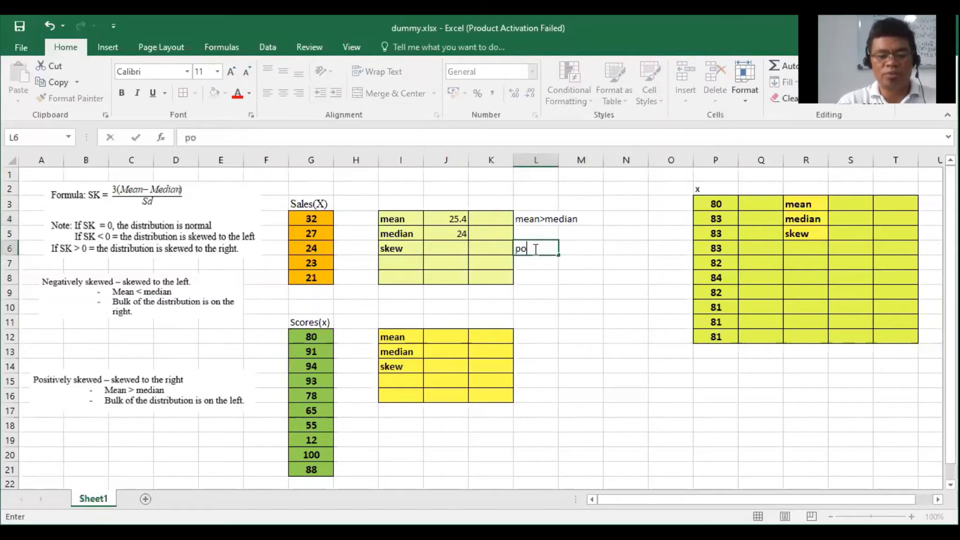
pyautogui.write('sitively skewed')
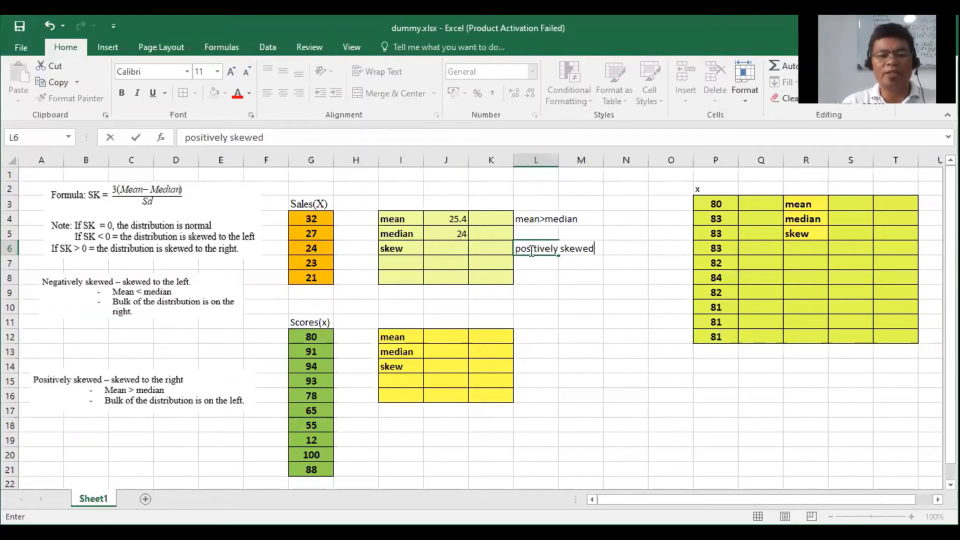
pyautogui.click(498, 249)
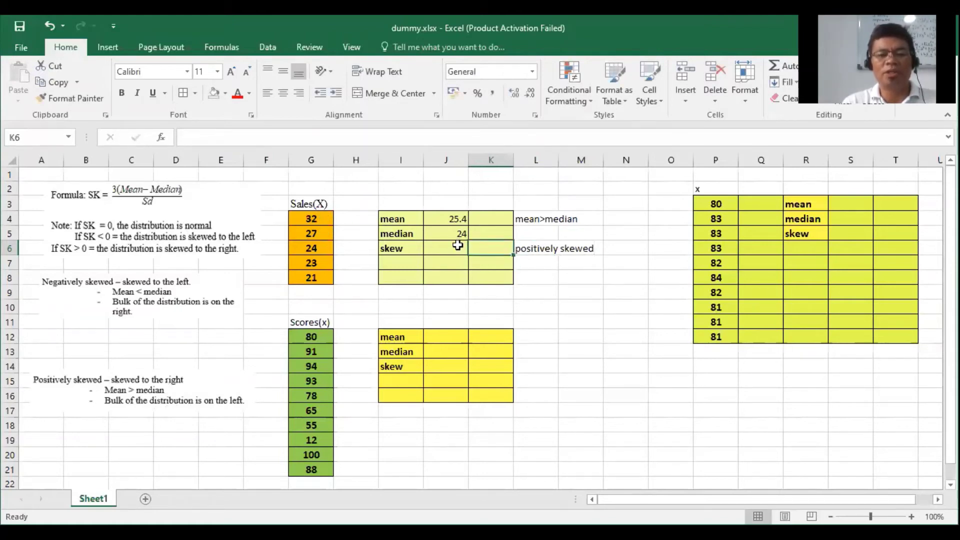
pyautogui.click(539, 249)
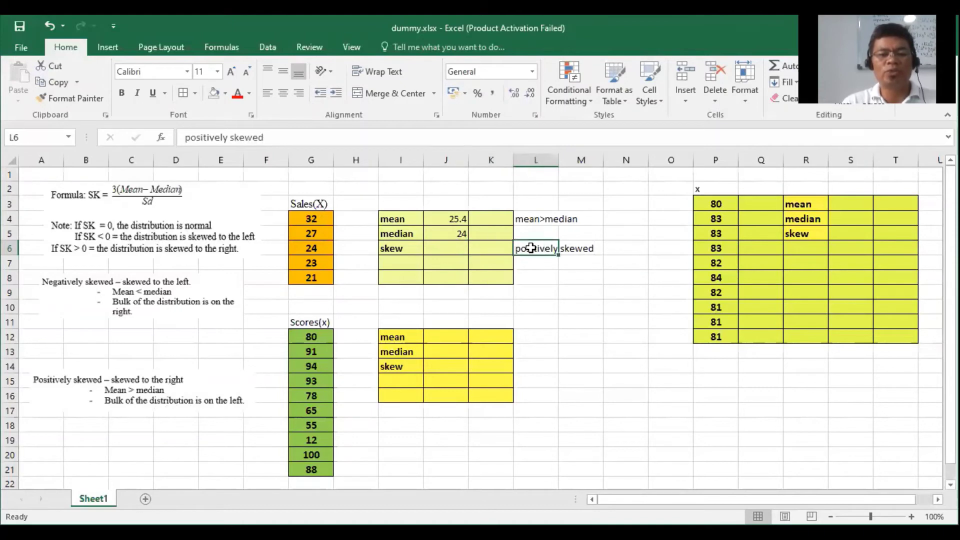
# - Calculate the skewness of the sales values in cell J6 with =skew(G4:G8)
pyautogui.click(447, 250)
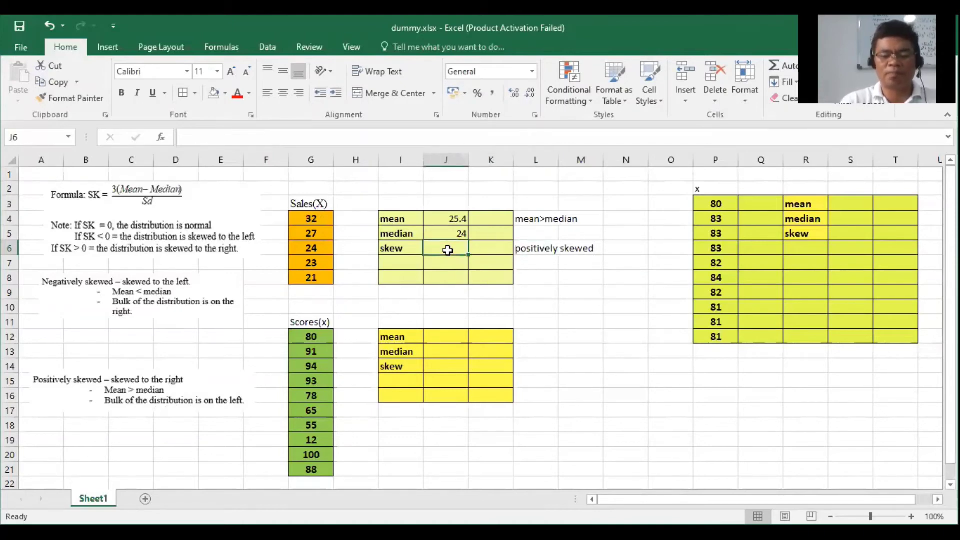
pyautogui.write('=s')
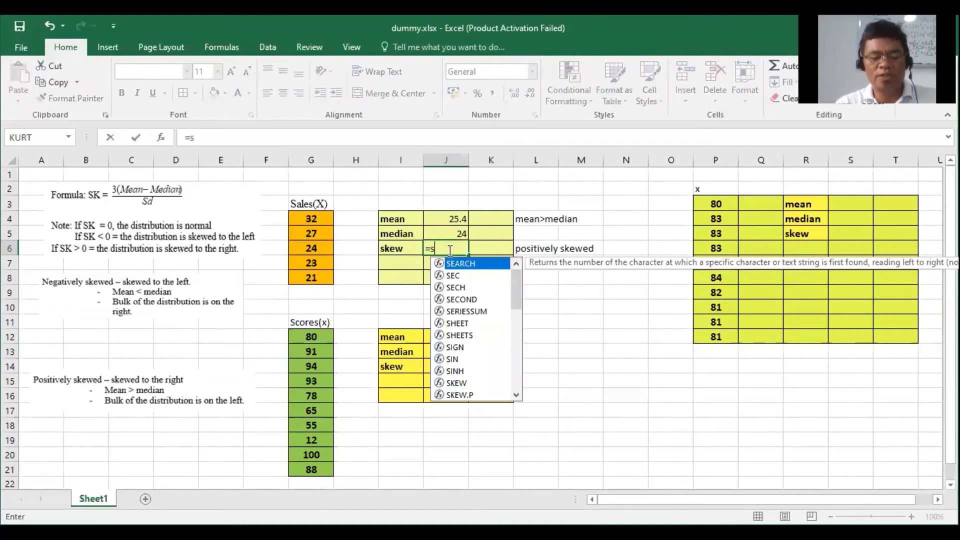
pyautogui.write('kew(')
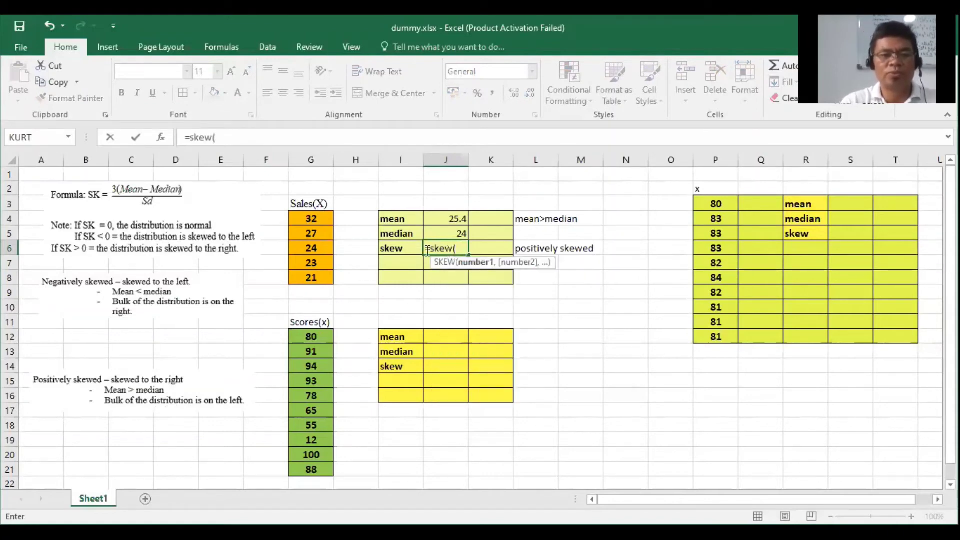
pyautogui.click(317, 219)
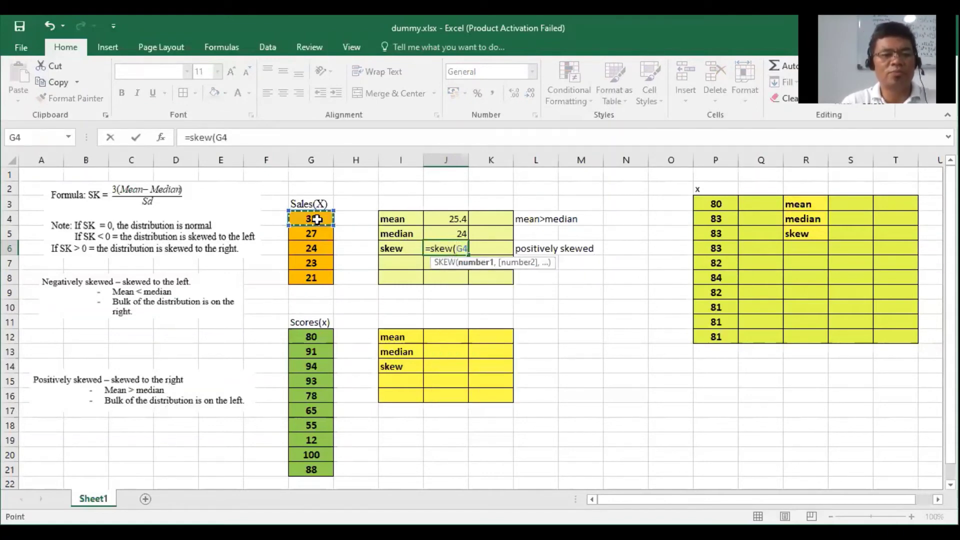
pyautogui.hotkey('shift', 'Down')
pyautogui.hotkey('shift', 'Down')
pyautogui.hotkey('shift', 'Down')
pyautogui.hotkey('shift', 'Down')
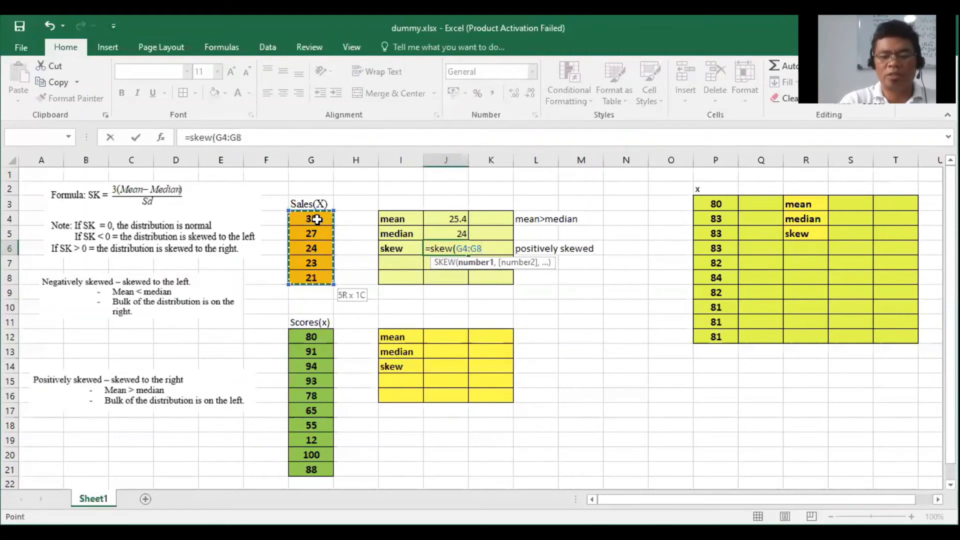
pyautogui.write(')')
pyautogui.press('Return')
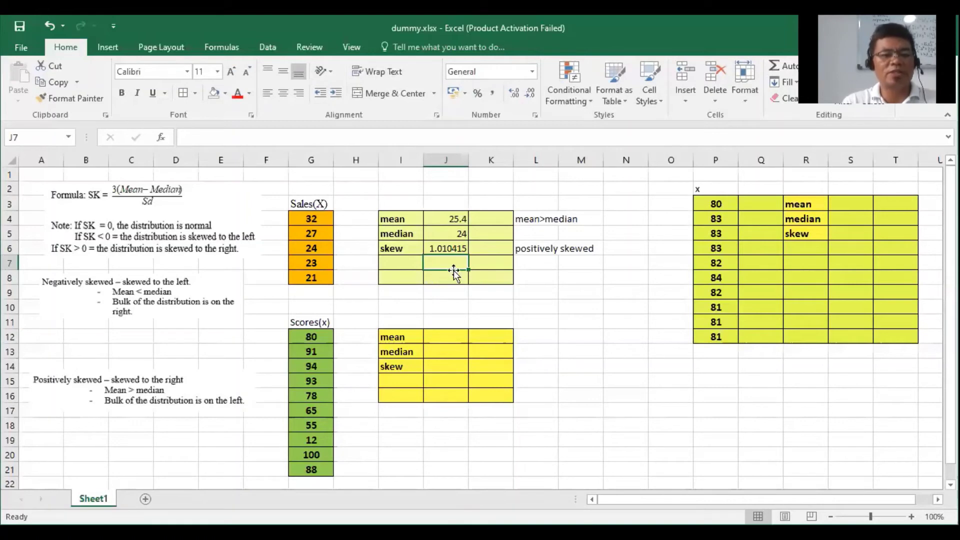
# - Enter the note "more scores are found below the mean" in cell L7, under the skewness interpretation
pyautogui.click(529, 264)
pyautogui.write('m')
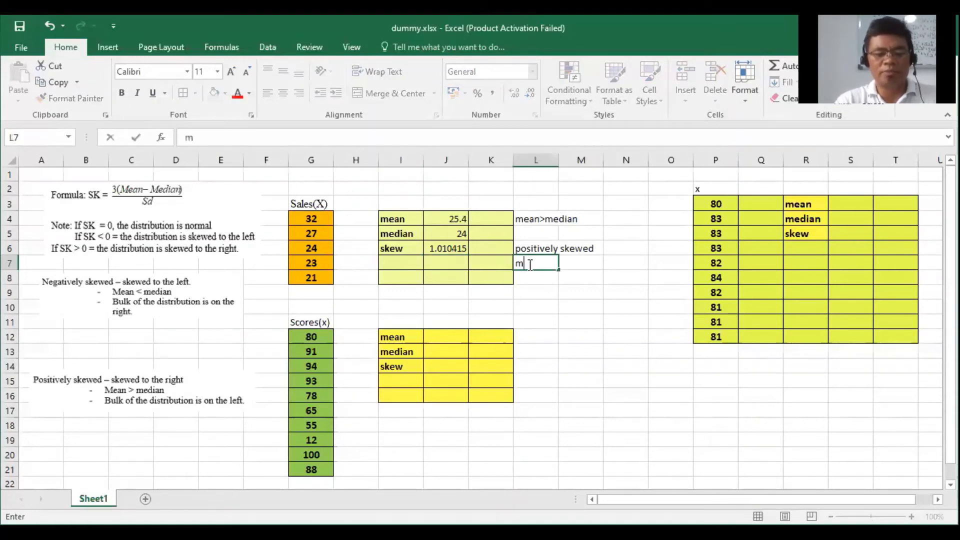
pyautogui.write('ore score')
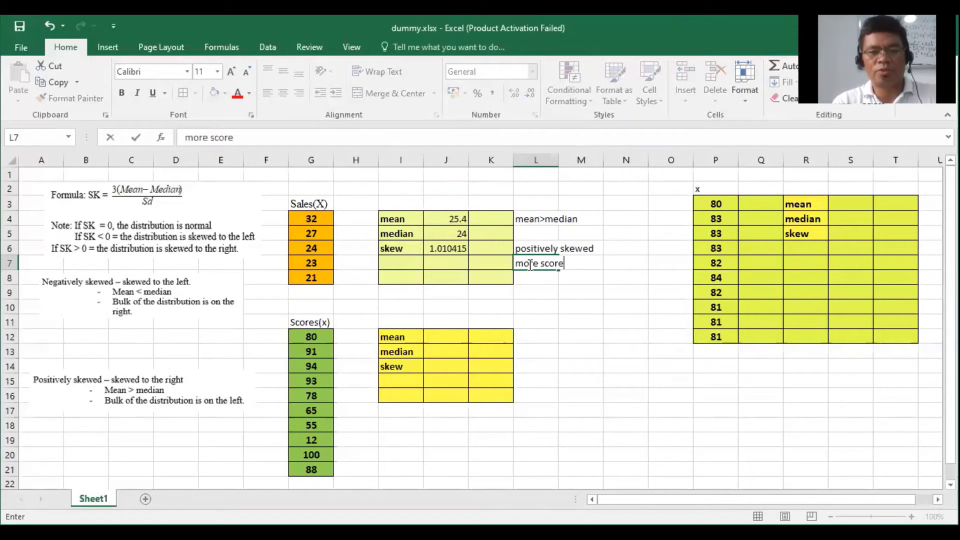
pyautogui.write('s are foun')
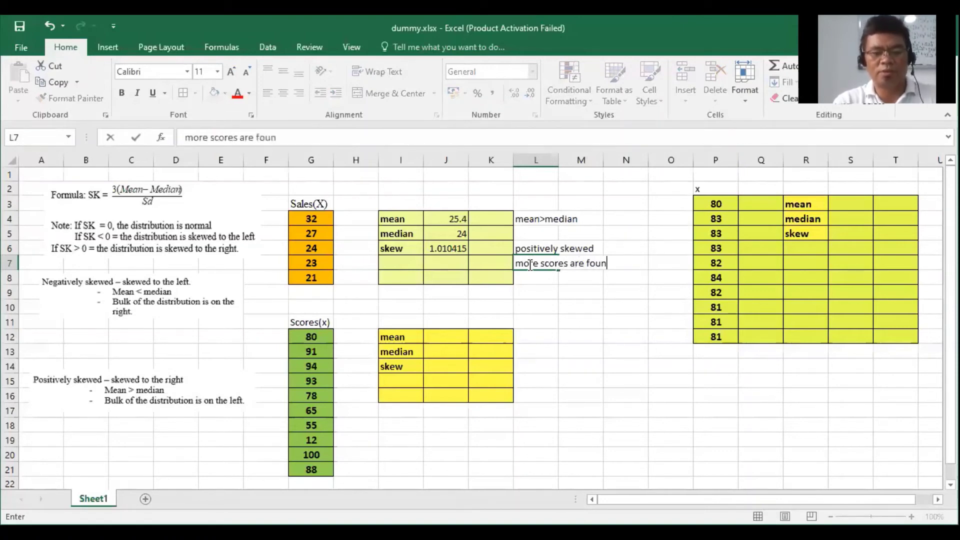
pyautogui.write('d below the mean')
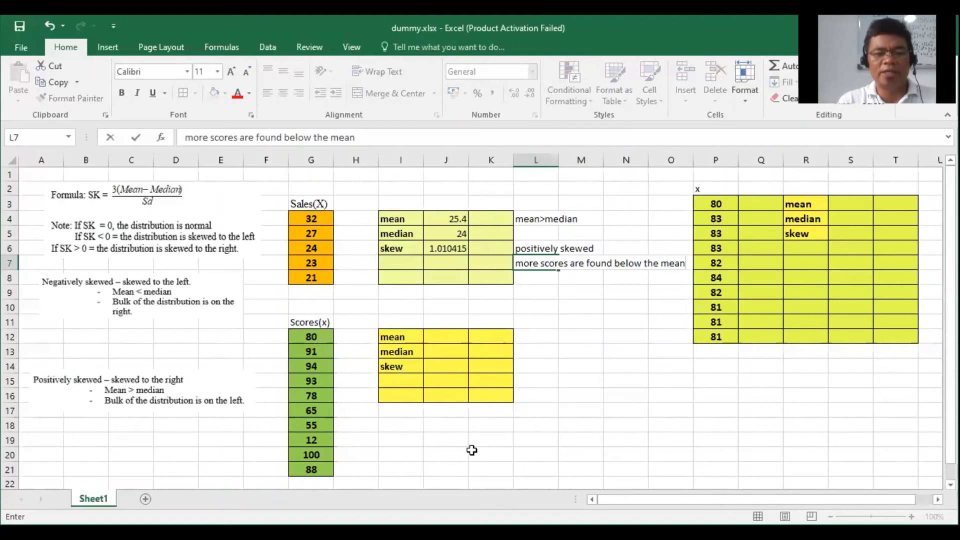
# - Calculate the mean of the scores in cell J12 with =average(G12:G21)
pyautogui.click(530, 341)
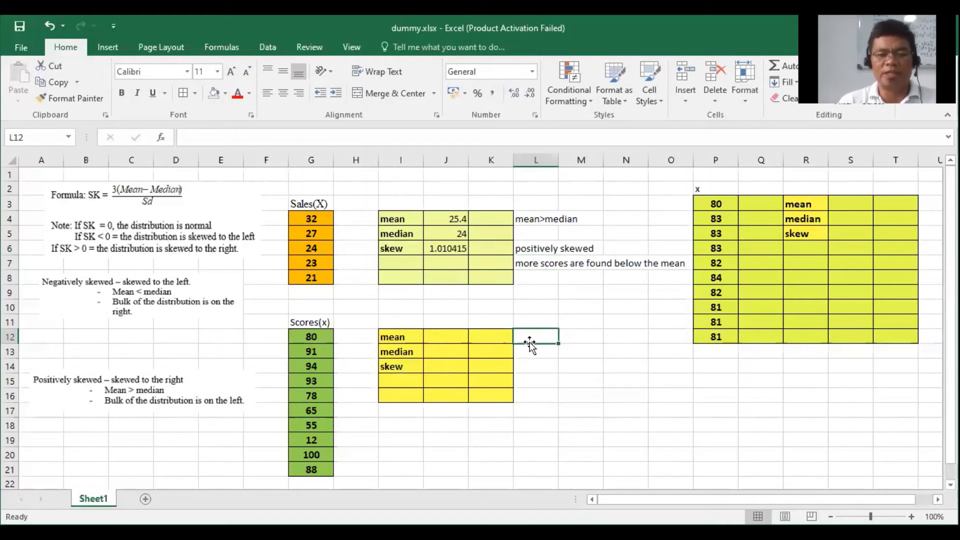
pyautogui.press('Left')
pyautogui.press('Left')
pyautogui.press('Left')
pyautogui.press('Right')
pyautogui.write('=')
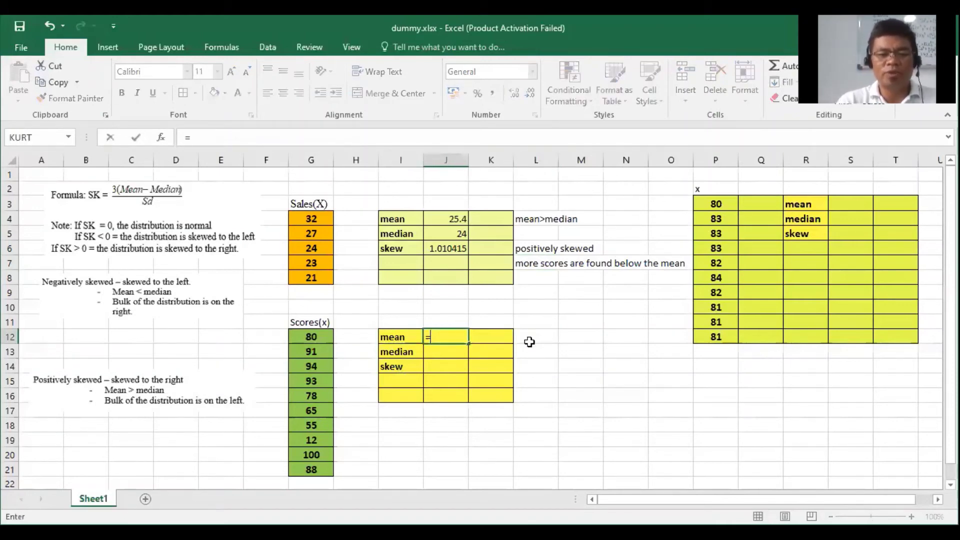
pyautogui.write('a')
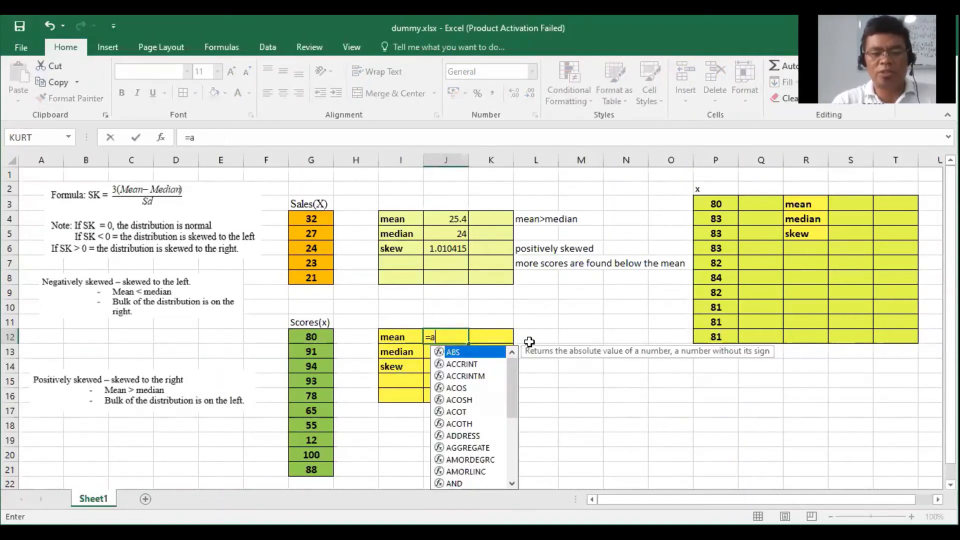
pyautogui.write('verage(')
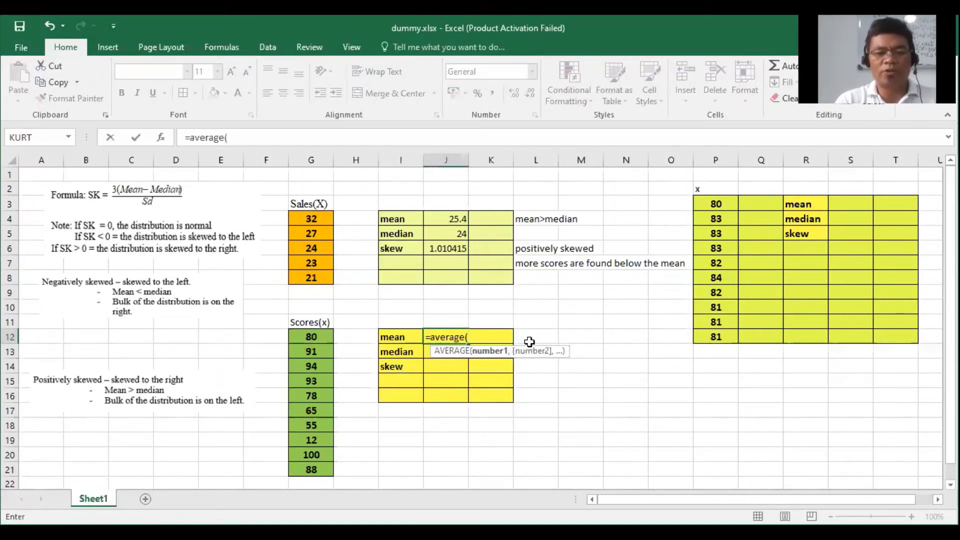
pyautogui.click(318, 337)
pyautogui.hotkey('shift', 'Down')
pyautogui.hotkey('shift', 'Down')
pyautogui.hotkey('shift', 'Down')
pyautogui.hotkey('shift', 'Down')
pyautogui.hotkey('shift', 'Down')
pyautogui.hotkey('shift', 'Down')
pyautogui.hotkey('shift', 'Down')
pyautogui.hotkey('shift', 'Down')
pyautogui.hotkey('shift', 'Down')
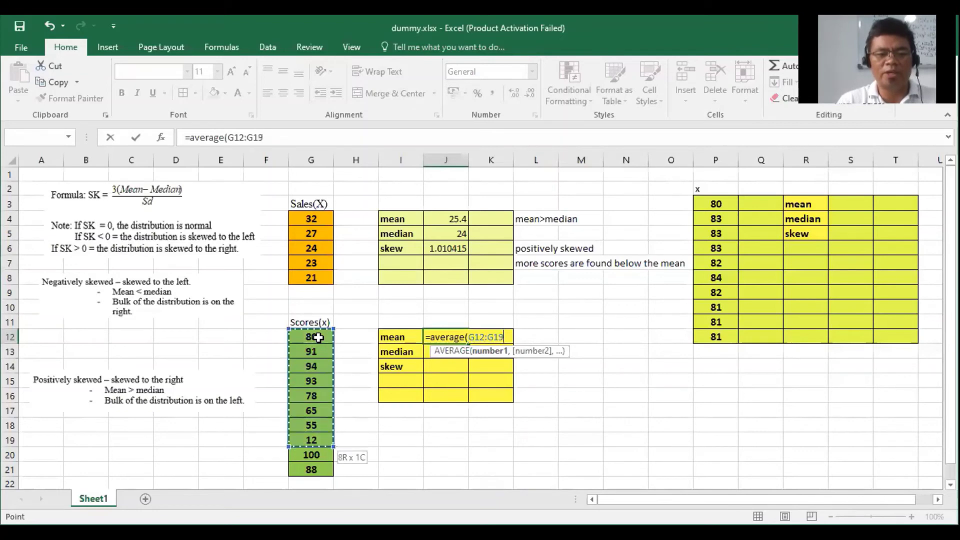
pyautogui.write(')')
pyautogui.press('Return')
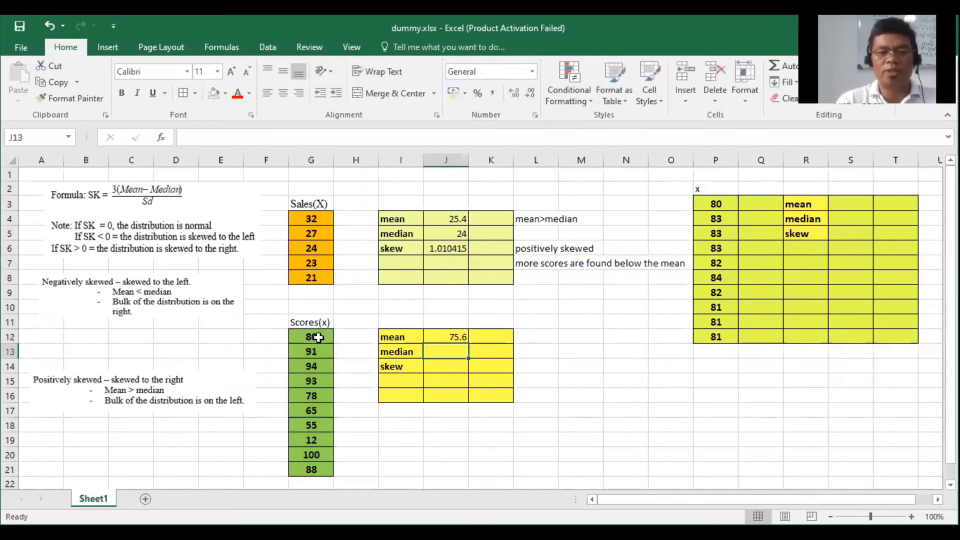
# - Calculate the median of the scores in cell J13 with =median(G12:G21)
pyautogui.write('=')
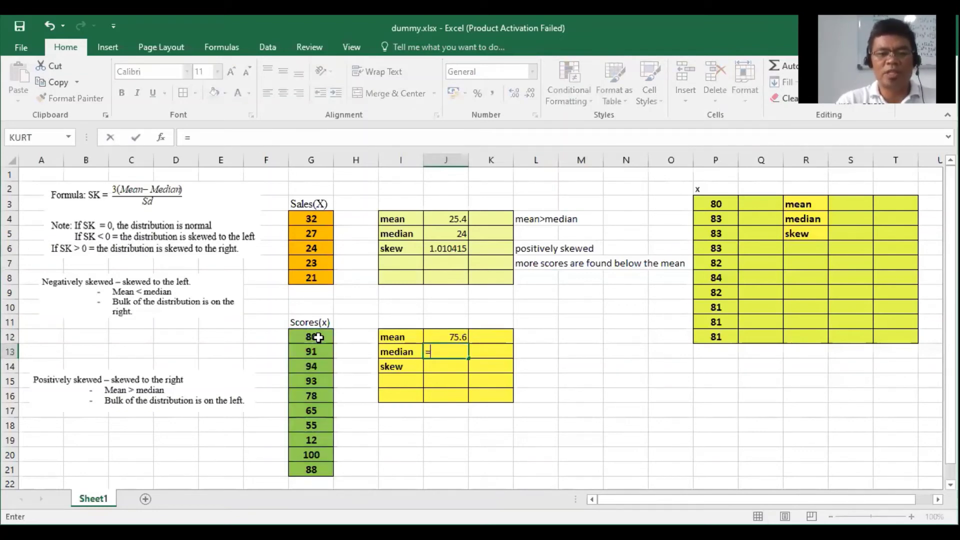
pyautogui.click(318, 337)
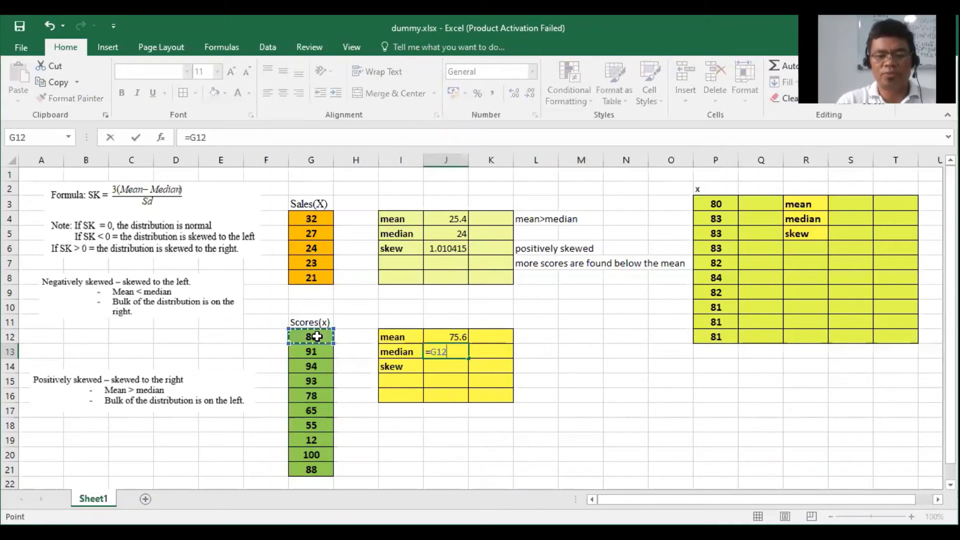
pyautogui.press('BackSpace')
pyautogui.press('BackSpace')
pyautogui.press('BackSpace')
pyautogui.write('m')
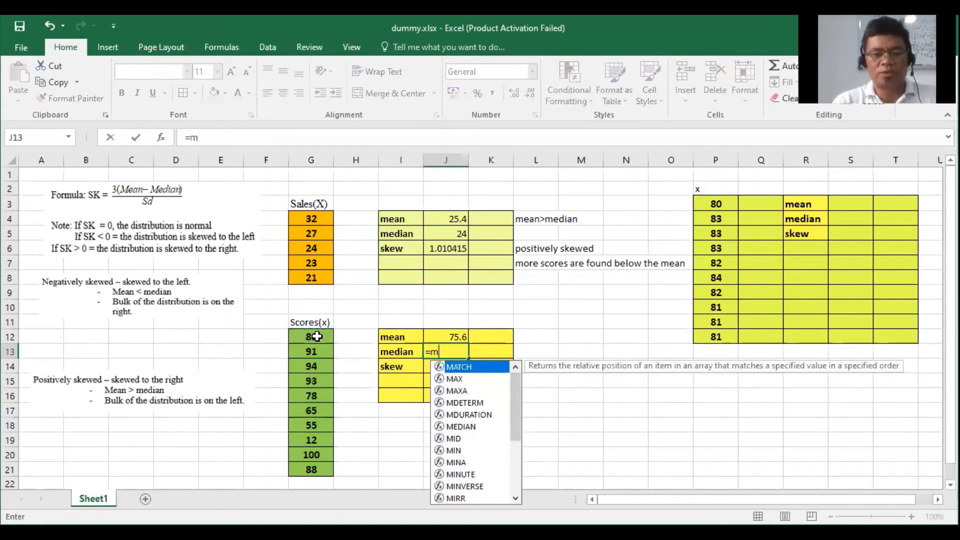
pyautogui.write('edian(')
pyautogui.moveTo(317, 336); pyautogui.dragTo(317, 470)
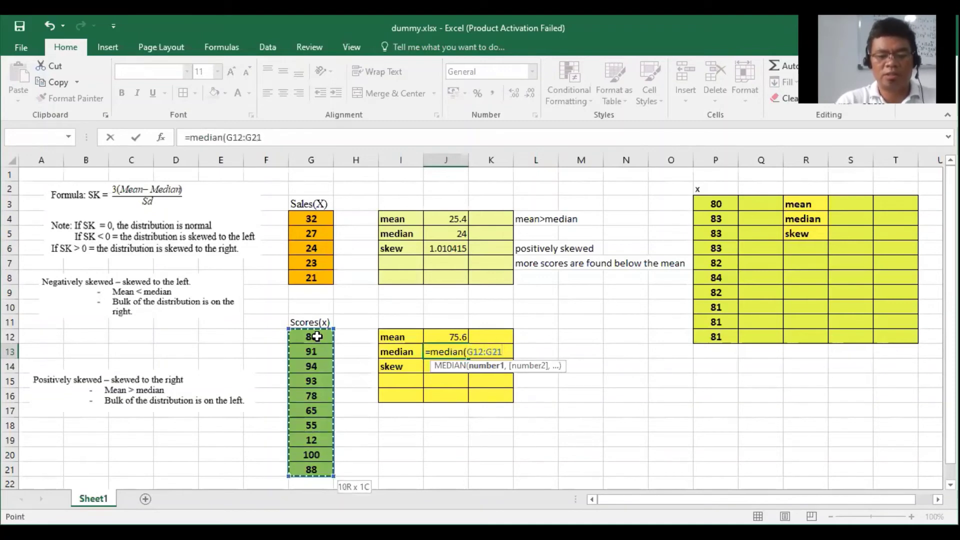
pyautogui.write(')')
pyautogui.press('Return')
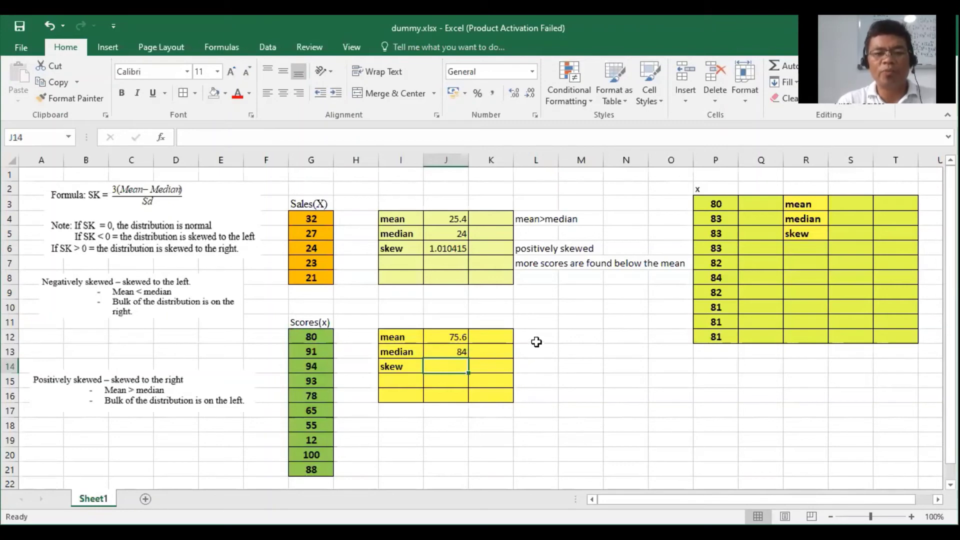
# - Enter the comparison "mean < median" in cell L12, beside the mean of the scores
pyautogui.click(537, 339)
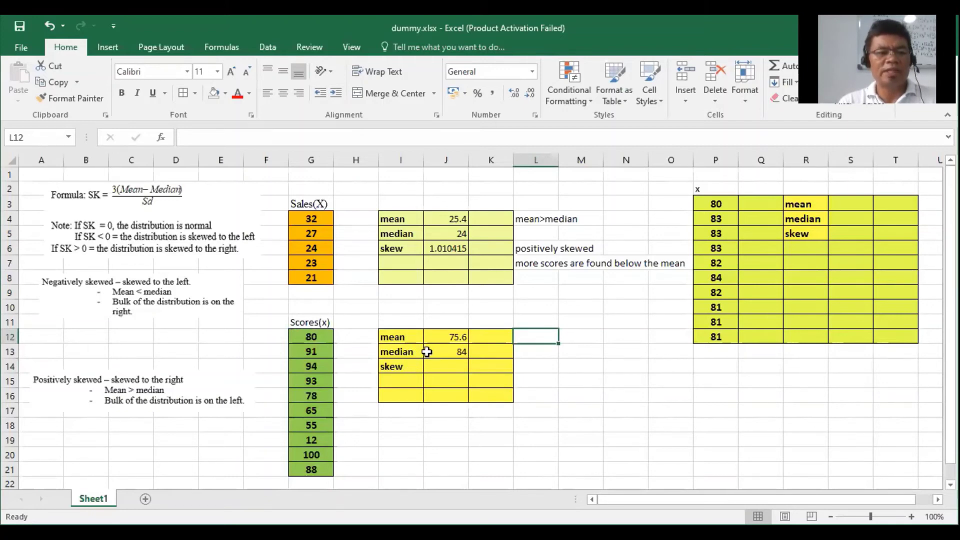
pyautogui.write('mea')
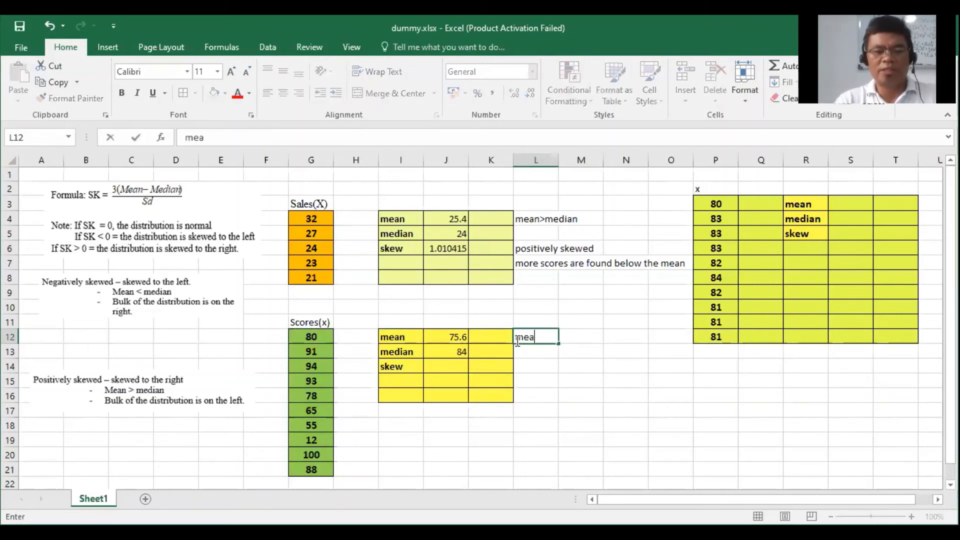
pyautogui.write('n <')
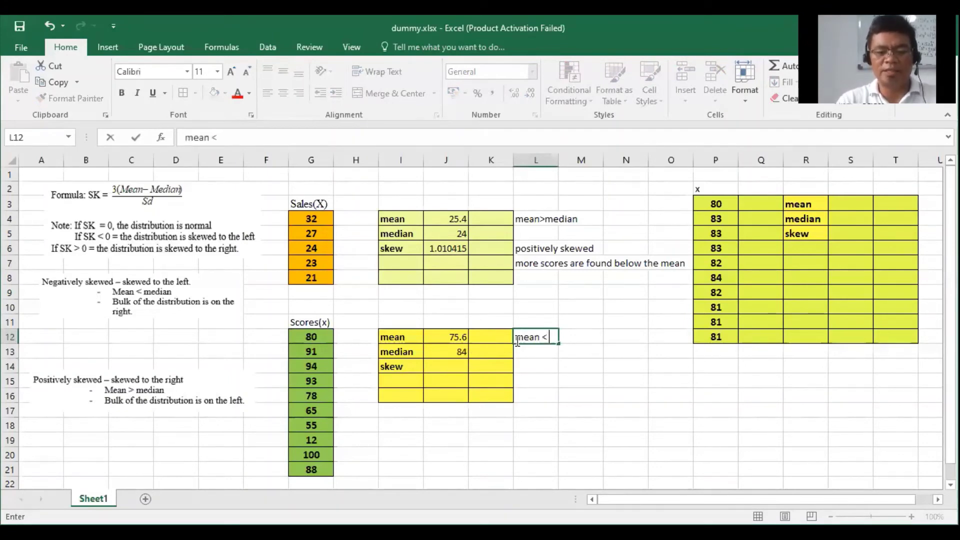
pyautogui.write(' median')
pyautogui.press('Return')
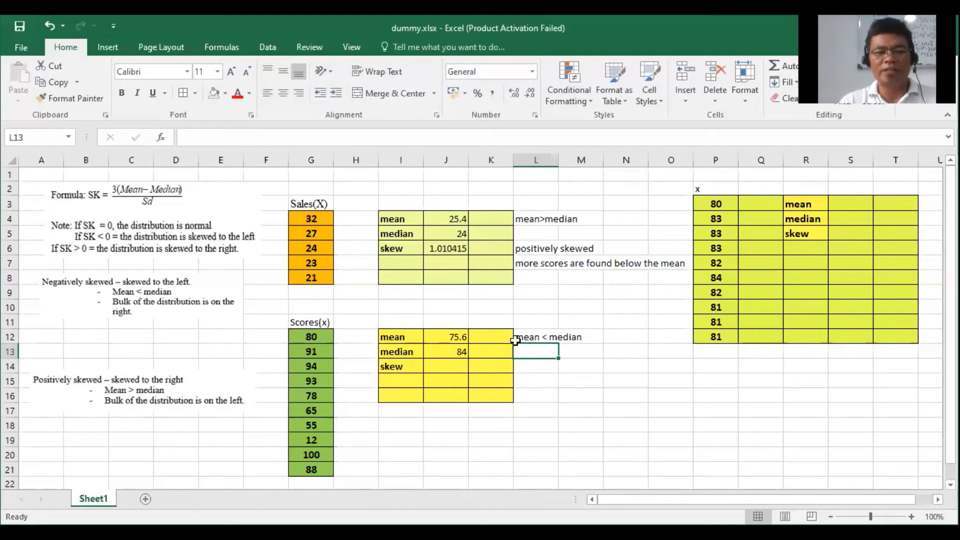
# - Enter the interpretation "negatively skewed" in cell L14, in line with the scores' skew row
pyautogui.press('Down')
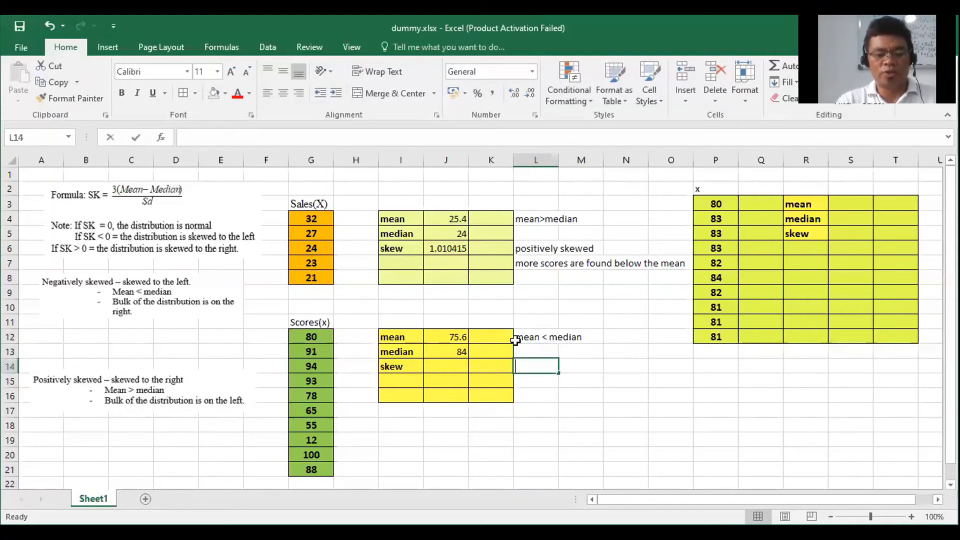
pyautogui.write('negatively')
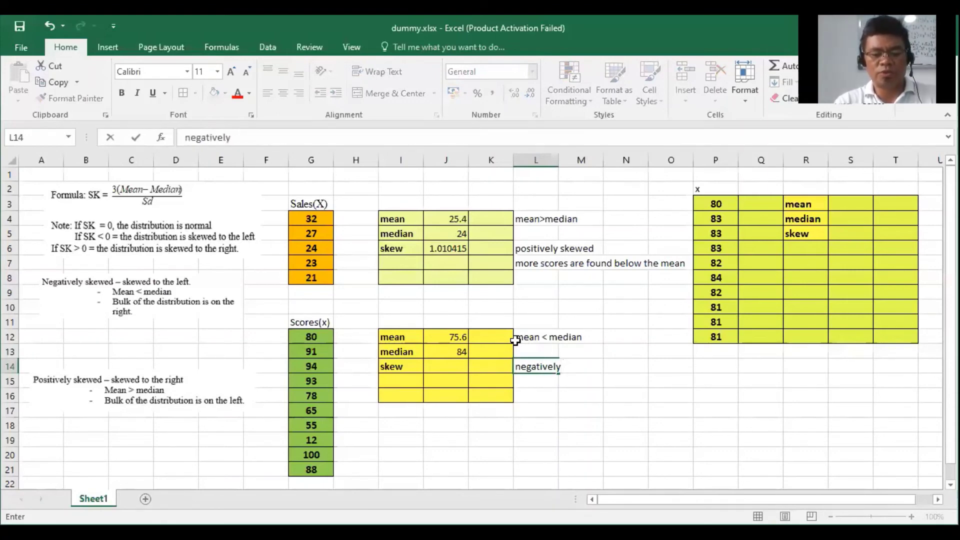
pyautogui.write(' skewed')
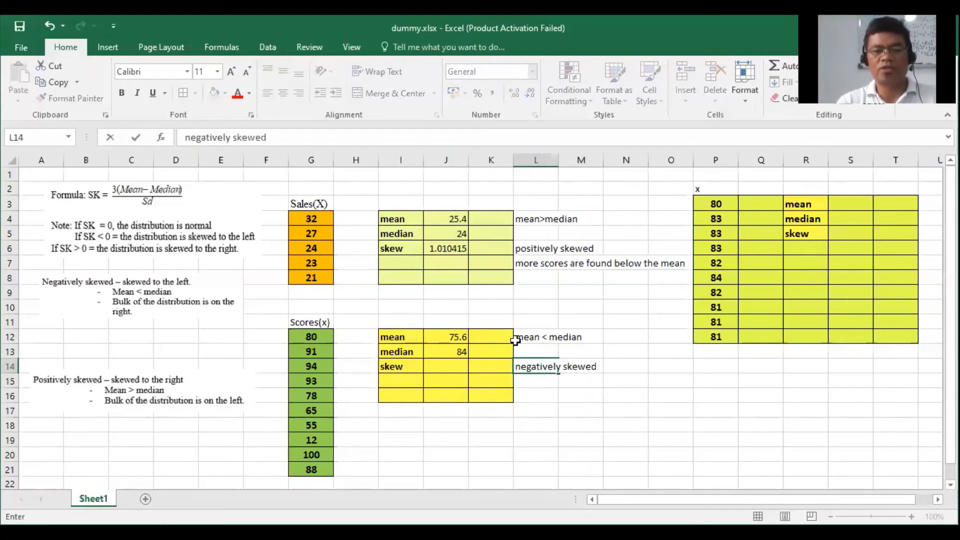
pyautogui.press('Return')
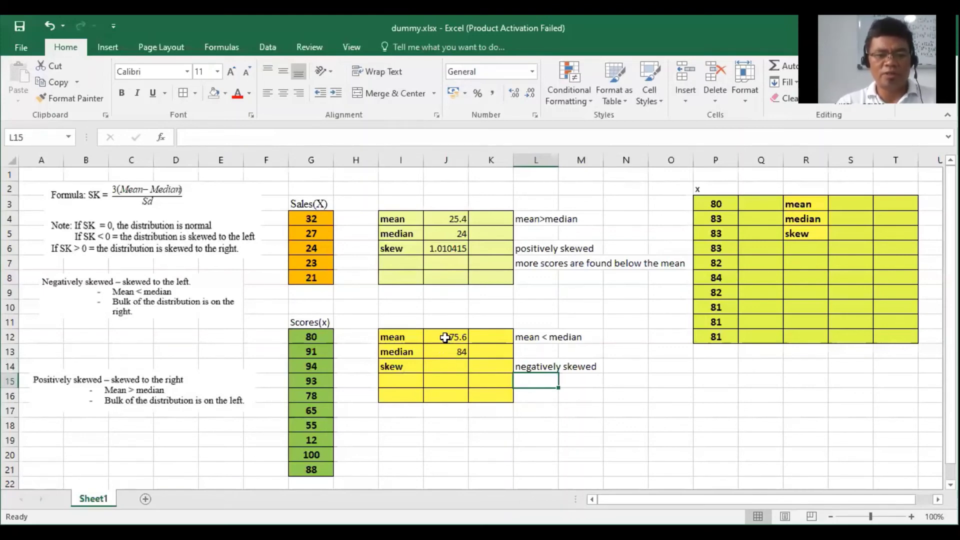
# - Sort the scores in G12:G21 from largest to smallest
pyautogui.click(312, 339)
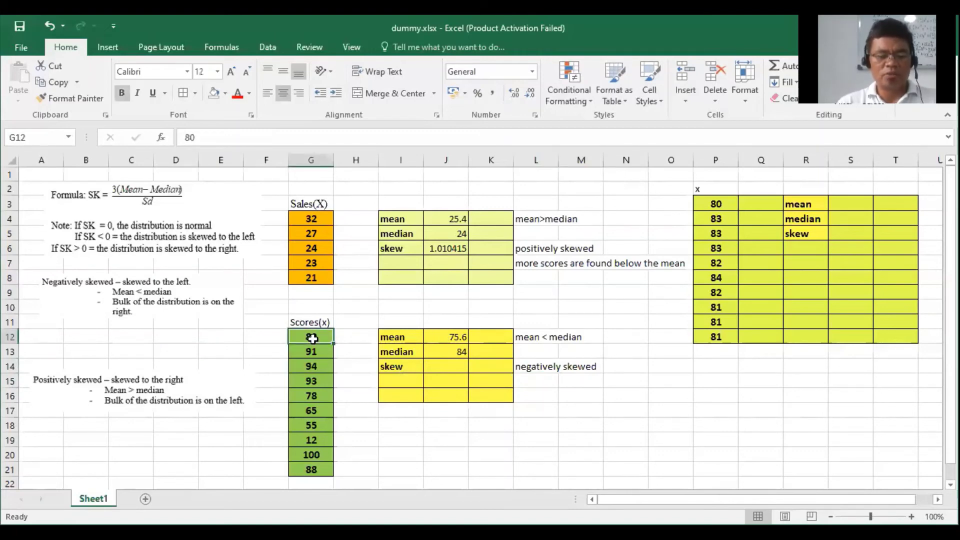
pyautogui.hotkey('shift', 'Down')
pyautogui.hotkey('shift', 'Down')
pyautogui.hotkey('shift', 'Down')
pyautogui.hotkey('shift', 'Down')
pyautogui.hotkey('shift', 'Down')
pyautogui.hotkey('shift', 'Down')
pyautogui.hotkey('shift', 'Down')
pyautogui.hotkey('shift', 'Down')
pyautogui.hotkey('shift', 'Down')
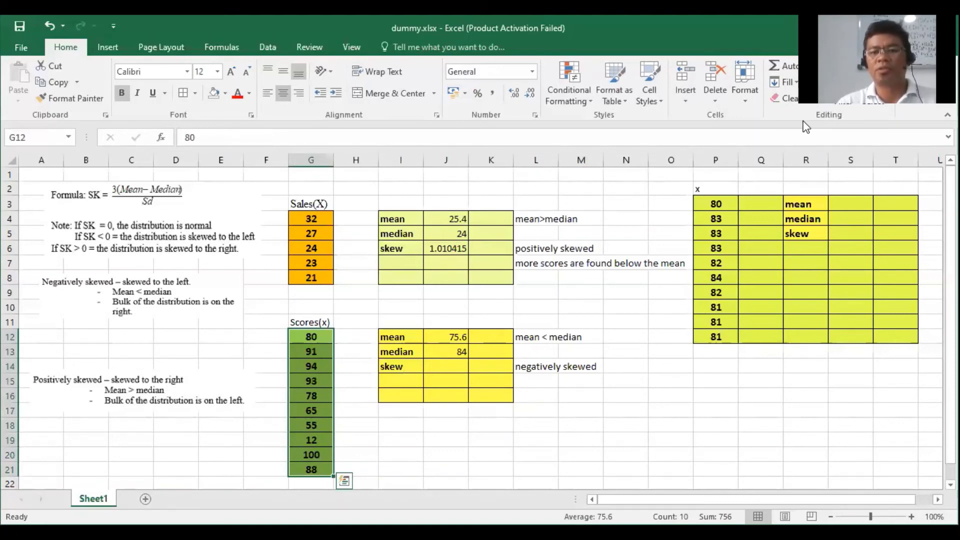
pyautogui.click(847, 95)
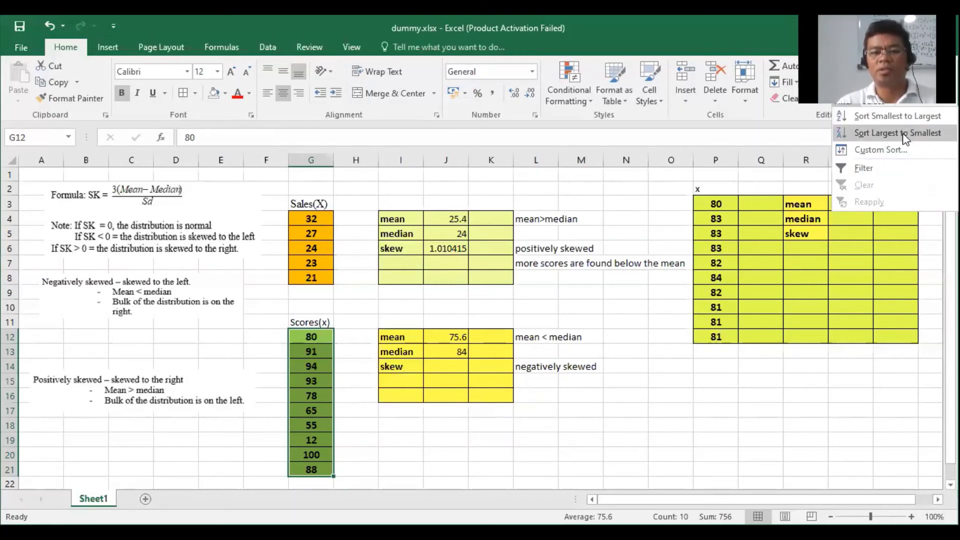
pyautogui.click(902, 133)
# - Go through the sorted scores in column G to locate where the mean falls among them
pyautogui.click(322, 337)
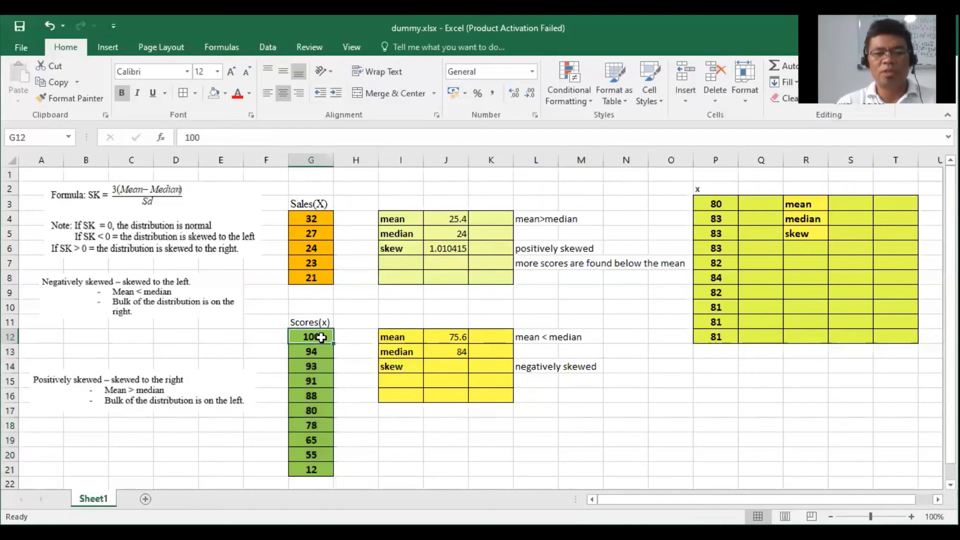
pyautogui.press('Down')
pyautogui.press('Down')
pyautogui.press('Down')
pyautogui.press('Down')
pyautogui.press('Down')
pyautogui.press('Down')
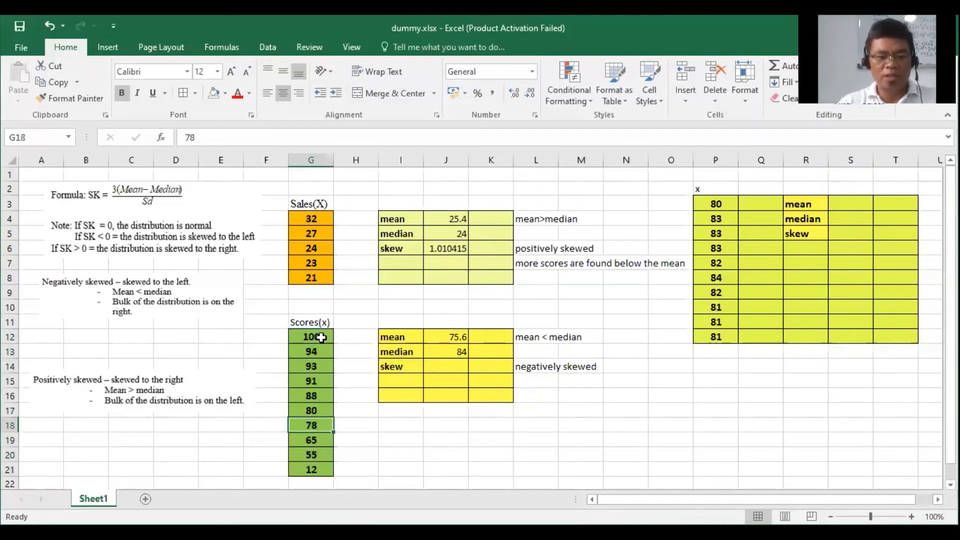
pyautogui.press('Up')
pyautogui.press('Up')
pyautogui.press('Up')
pyautogui.press('Up')
pyautogui.press('Up')
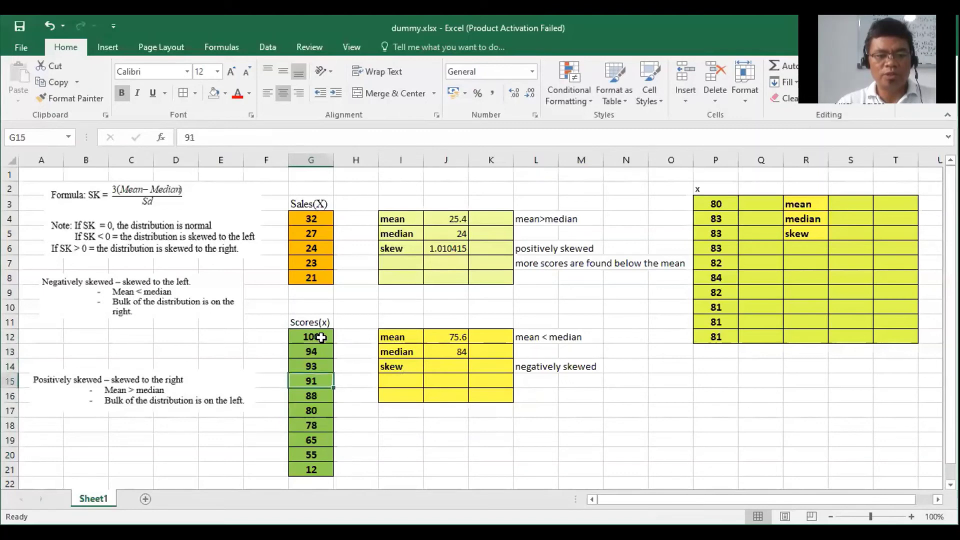
pyautogui.press('Up')
pyautogui.press('Down')
pyautogui.press('Down')
pyautogui.press('Down')
pyautogui.press('Down')
pyautogui.press('Down')
pyautogui.press('Down')
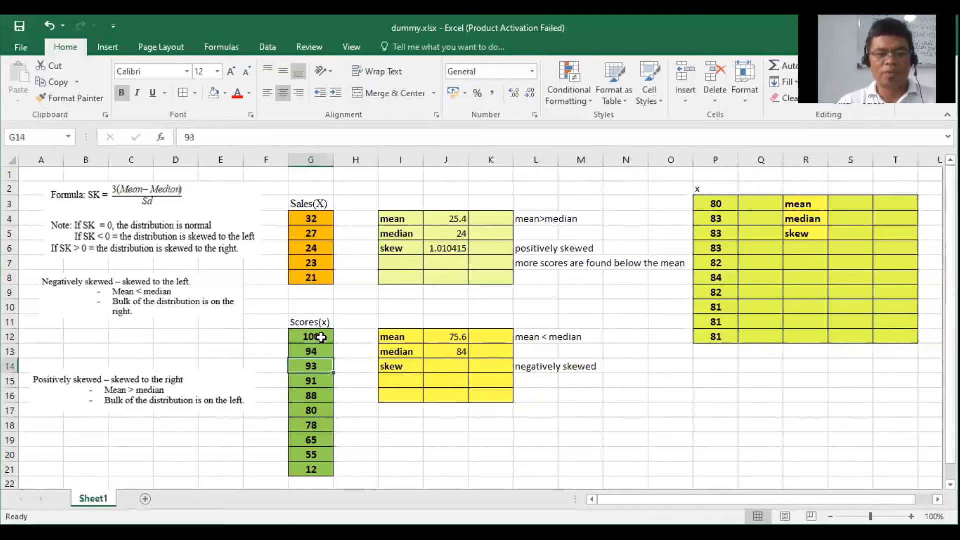
# - Mark the mean's place beside the sorted scores with the label "mean" in H18 and the value 75.6 in I18
pyautogui.press('Right')
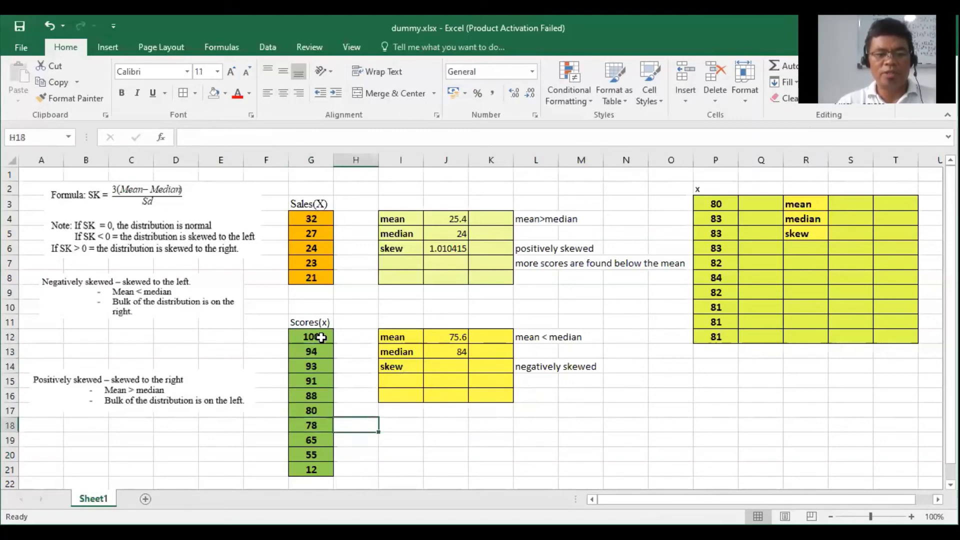
pyautogui.write('mean')
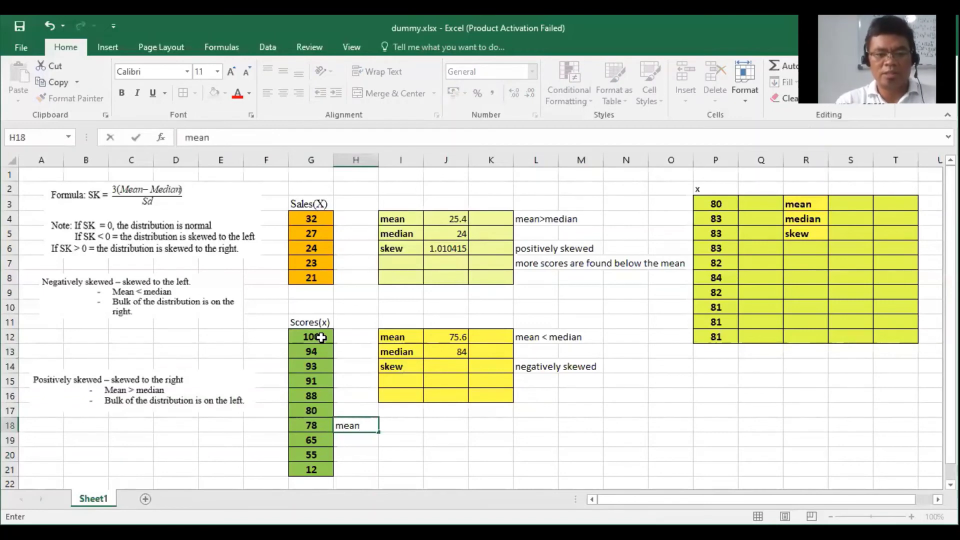
pyautogui.press('Tab')
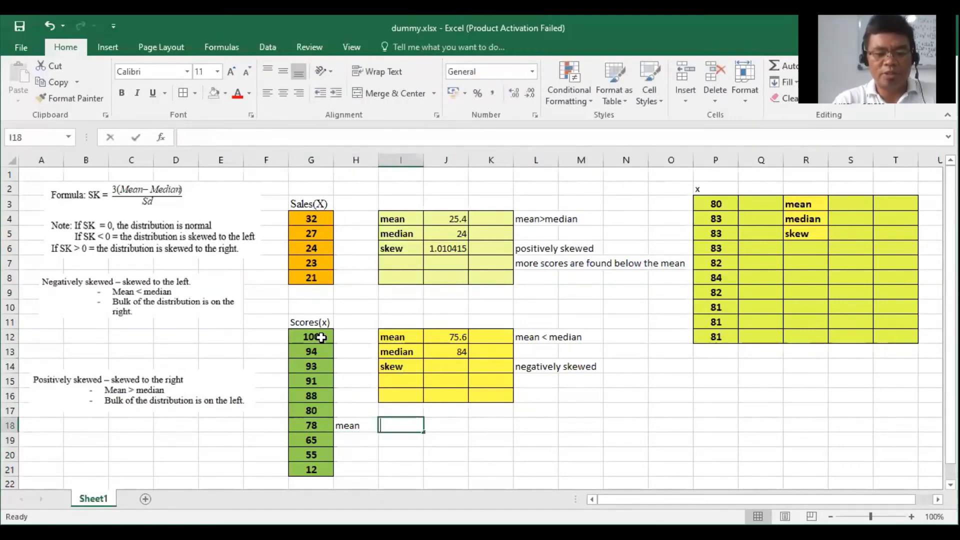
pyautogui.write('75.6')
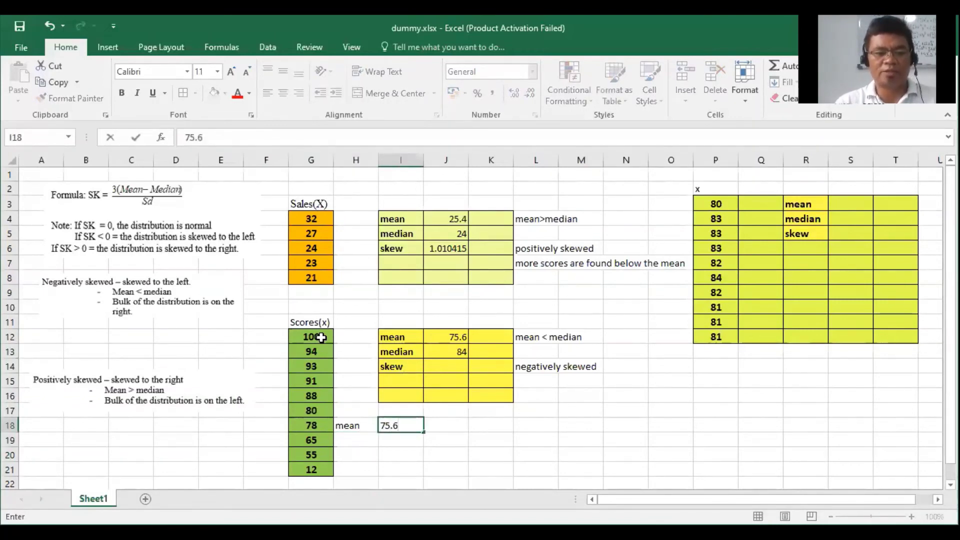
pyautogui.press('Return')
# - Compare how many of the sorted scores in column G lie above and below the marked mean
pyautogui.press('Left')
pyautogui.press('Up')
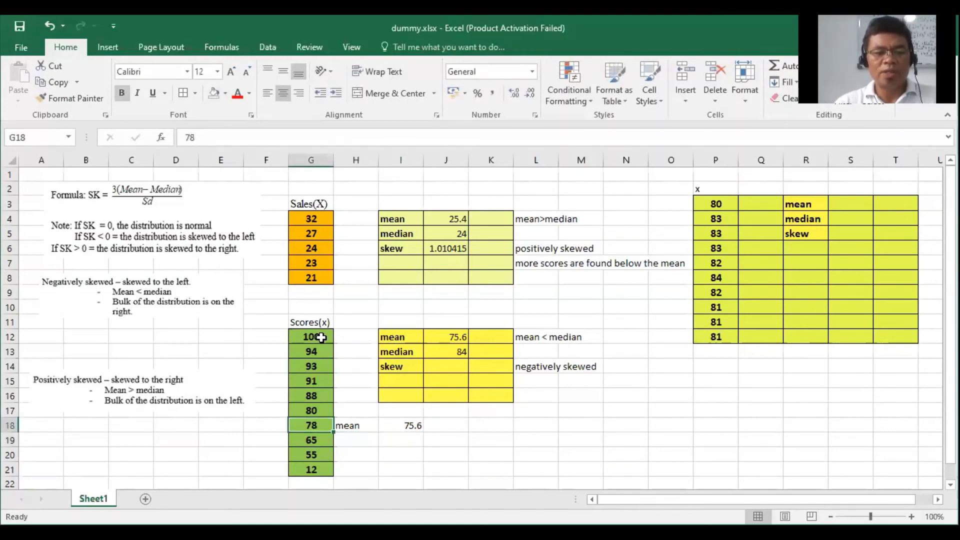
pyautogui.press('Up')
pyautogui.press('Up')
pyautogui.press('Up')
pyautogui.press('Up')
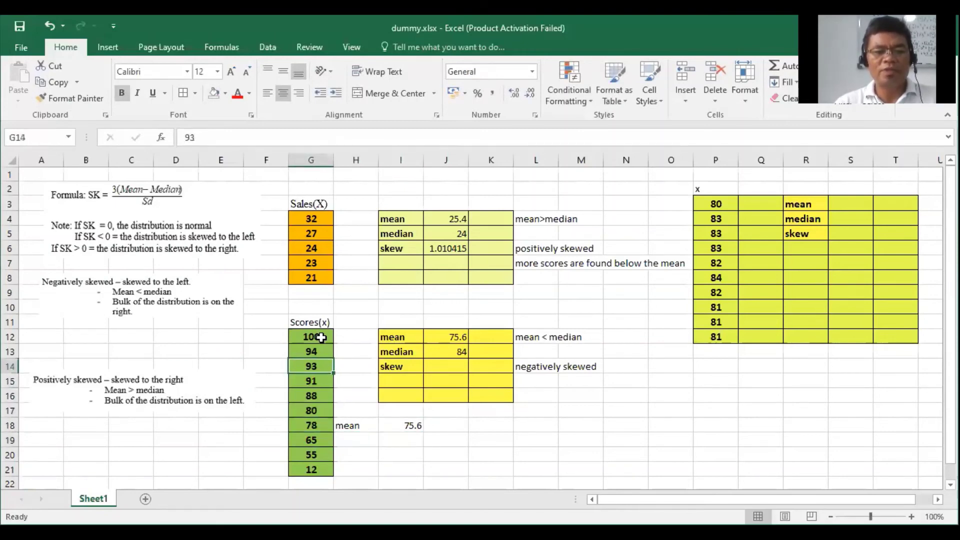
pyautogui.press('Up')
pyautogui.press('Up')
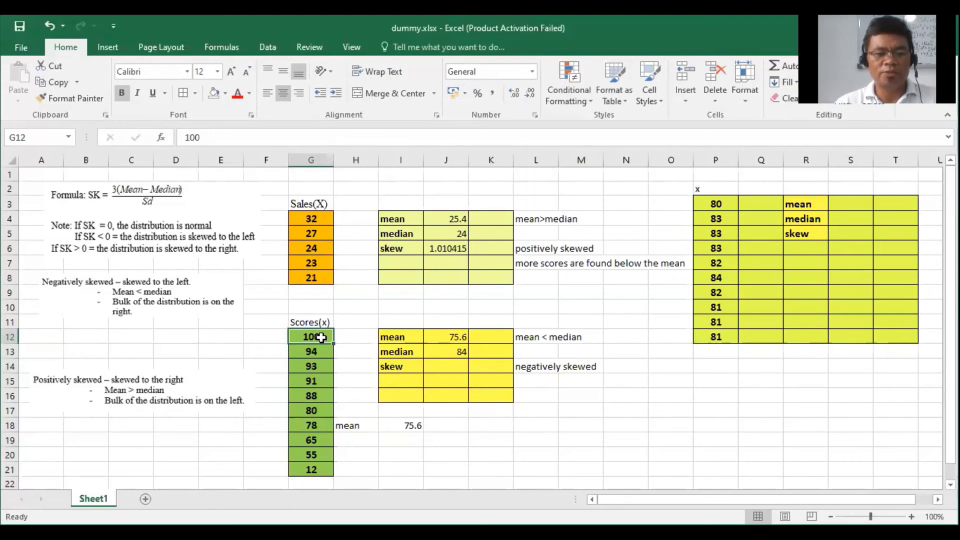
pyautogui.press('Down')
pyautogui.press('Down')
pyautogui.press('Down')
pyautogui.press('Down')
pyautogui.press('Down')
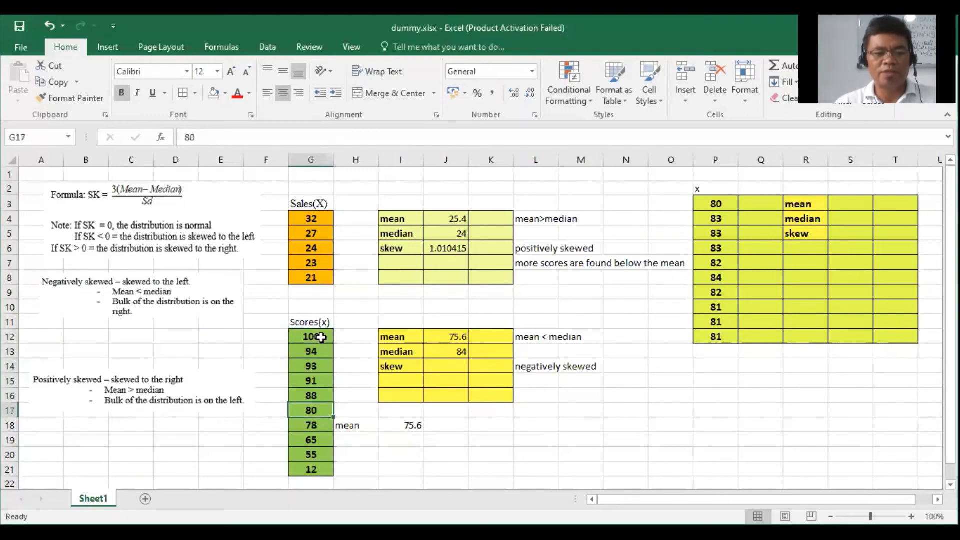
pyautogui.press('Down')
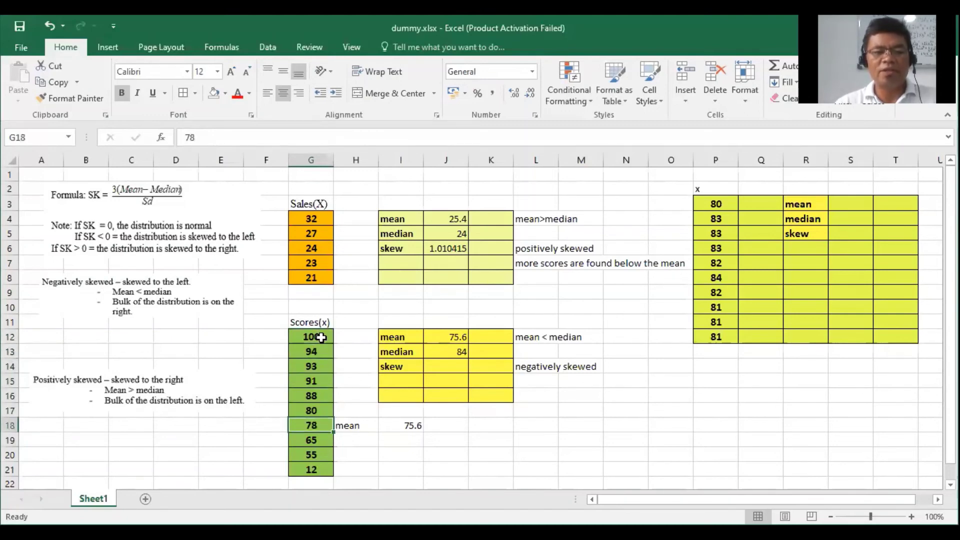
pyautogui.press('Down')
pyautogui.press('Down')
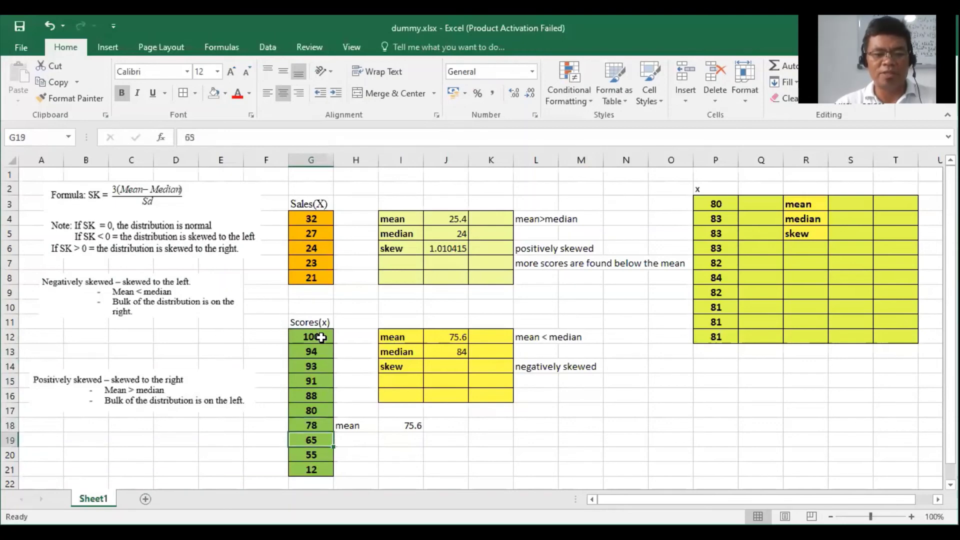
pyautogui.press('Down')
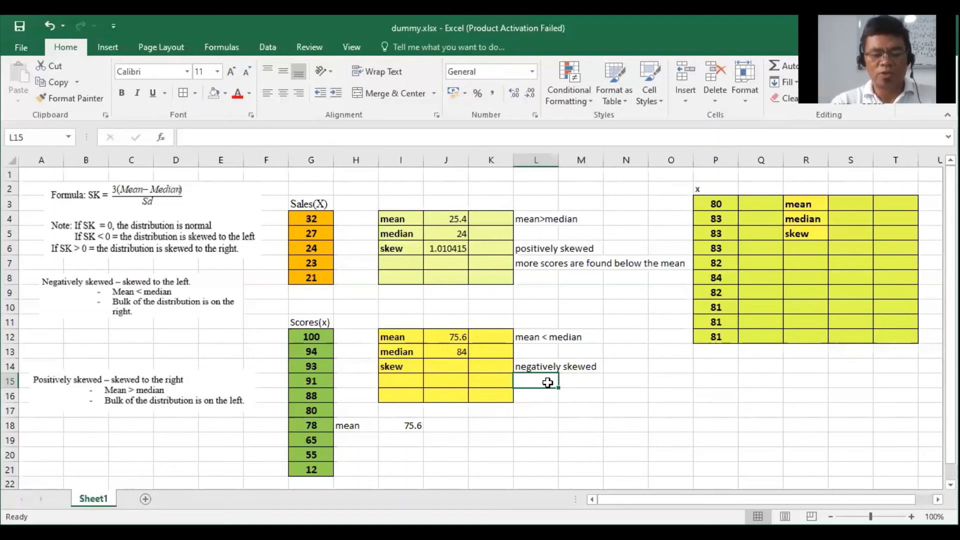
# - Enter the note "more scores are foiund above the mean value" in cell L15, under the scores' skewness interpretation
pyautogui.write('more sco')
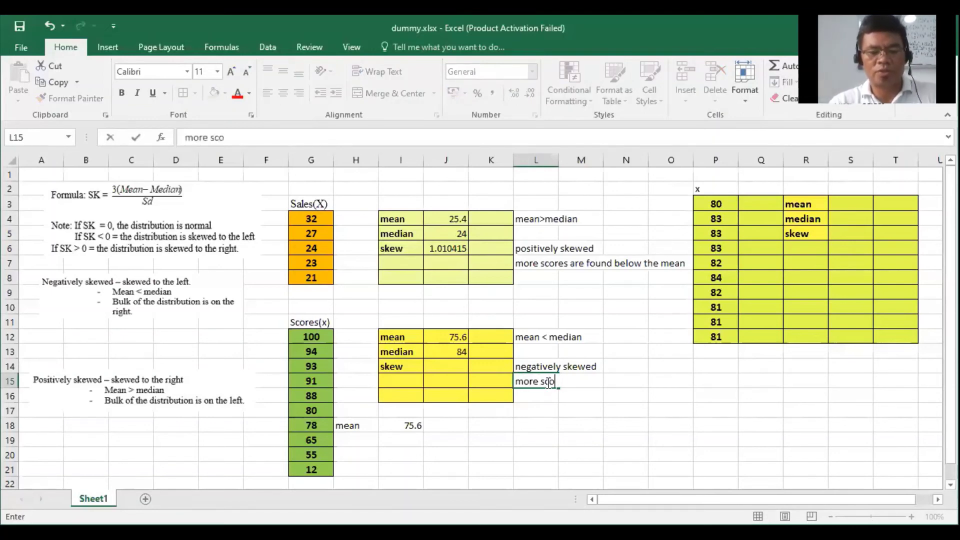
pyautogui.write('res are foiund above the')
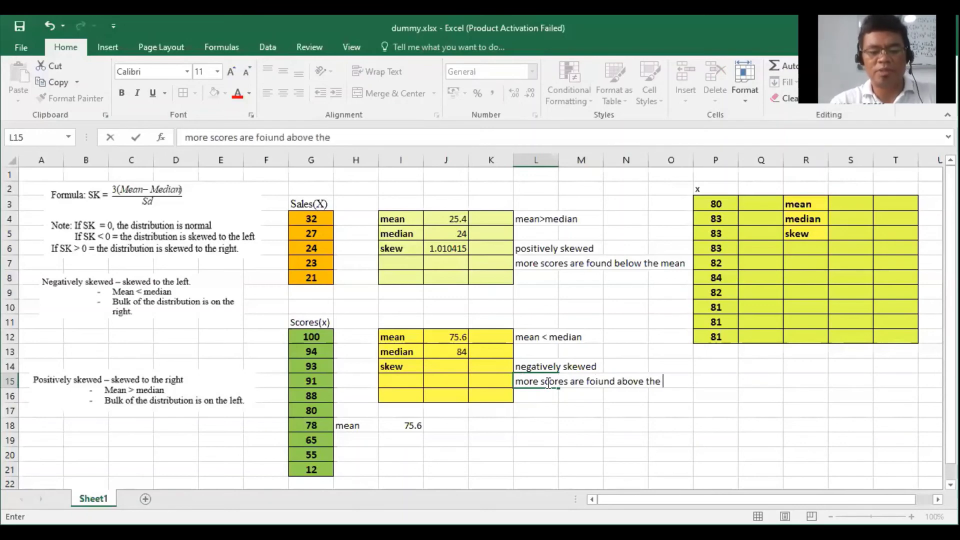
pyautogui.write(' mean value')
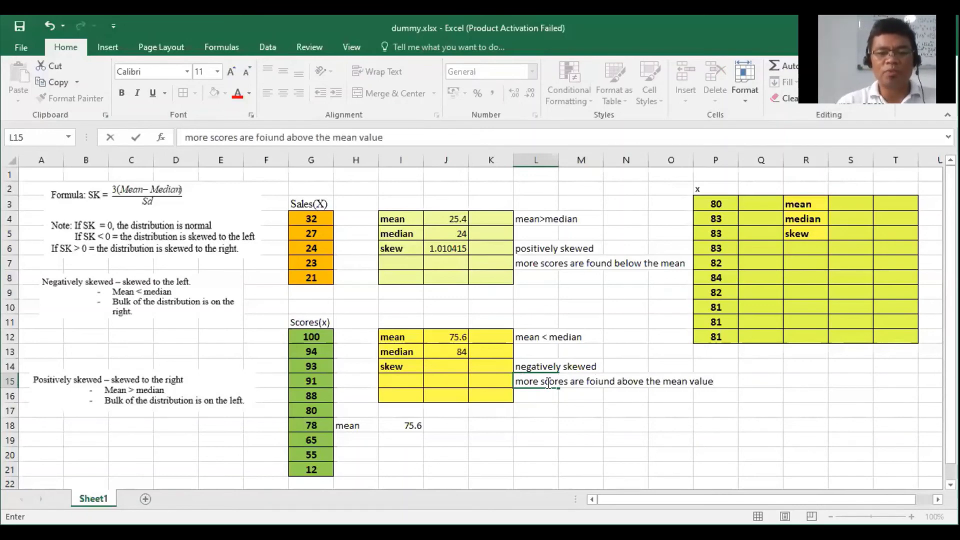
pyautogui.click(442, 369)
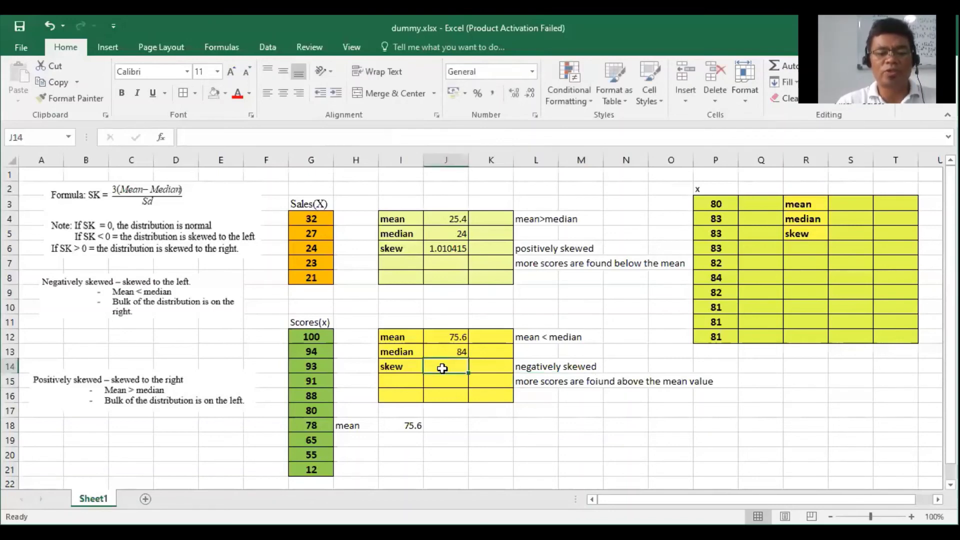
# - Compute the skewness of the scores in G12:G21 with the SKEW function in cell J14
pyautogui.write('=s')
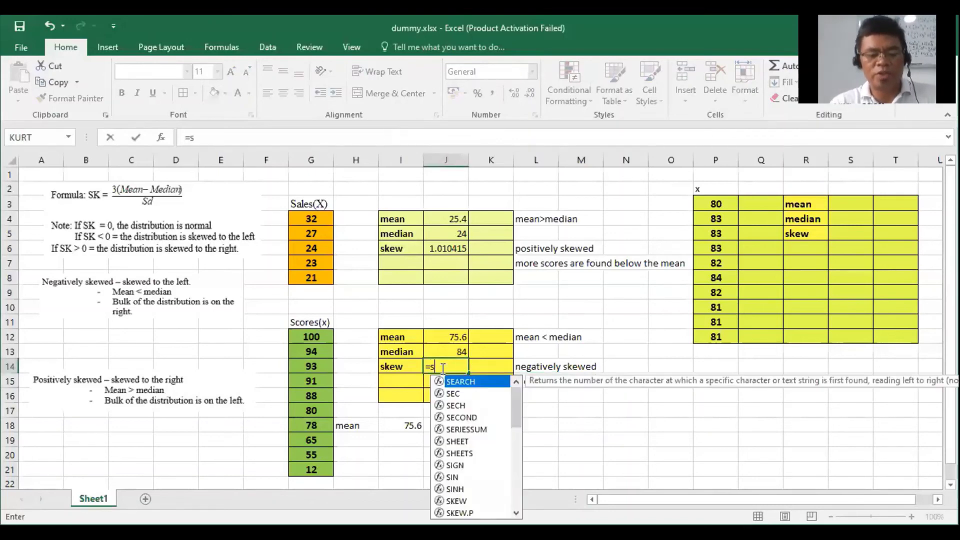
pyautogui.write('kew(')
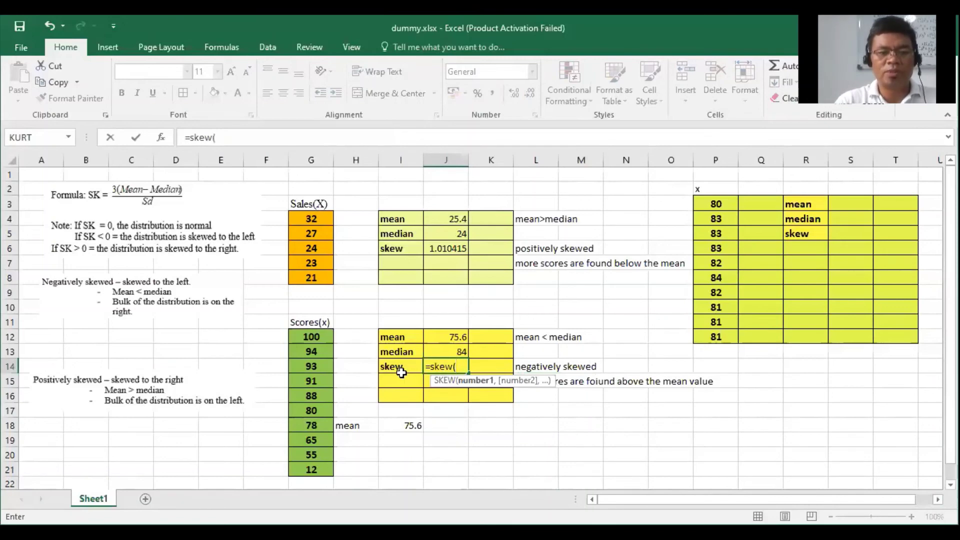
pyautogui.click(321, 337)
pyautogui.hotkey('shift', 'Down')
pyautogui.hotkey('shift', 'Down')
pyautogui.hotkey('shift', 'Down')
pyautogui.hotkey('shift', 'Down')
pyautogui.hotkey('shift', 'Down')
pyautogui.hotkey('shift', 'Down')
pyautogui.hotkey('shift', 'Down')
pyautogui.hotkey('shift', 'Down')
pyautogui.hotkey('shift', 'Down')
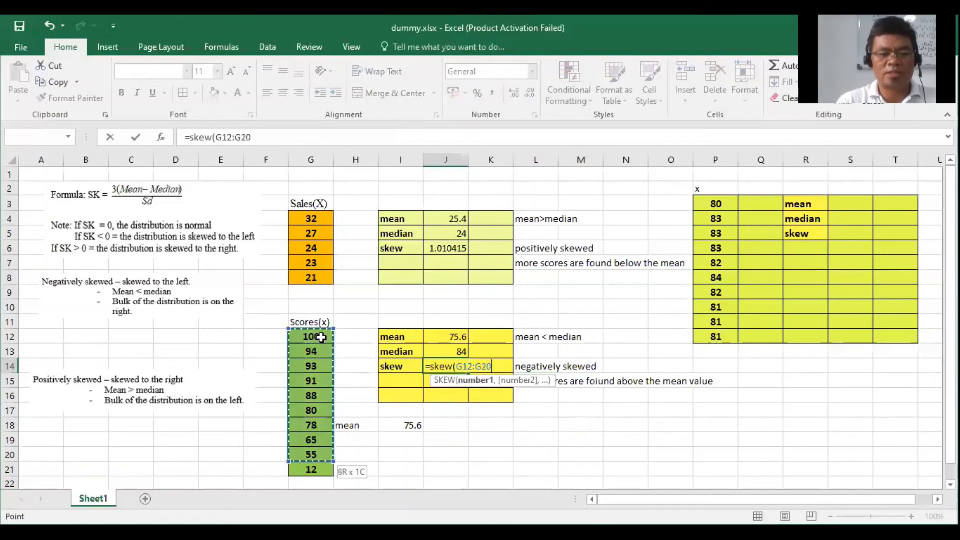
pyautogui.write(')')
pyautogui.press('Return')
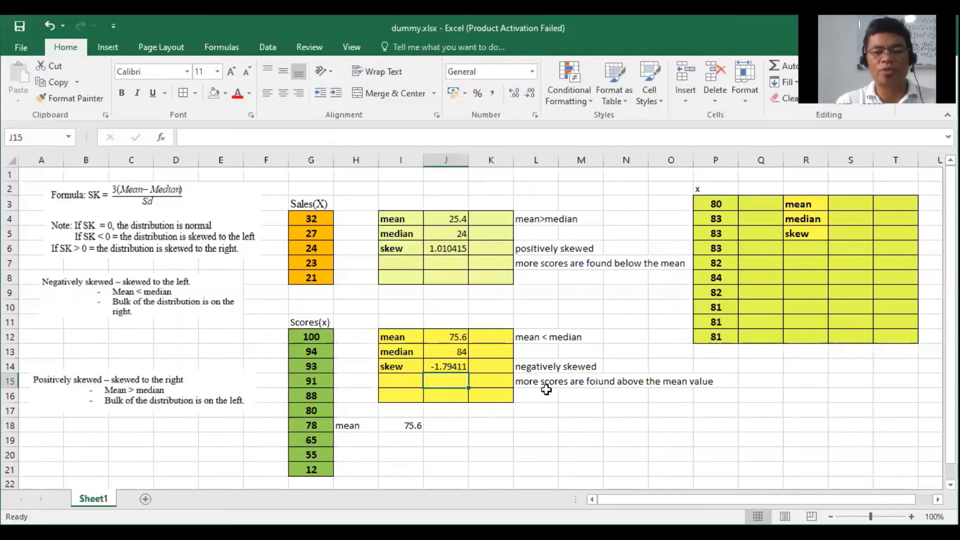
# - Correct the misspelled word in the note in L15 so it reads "more scores are found above the mean value"
pyautogui.click(526, 379)
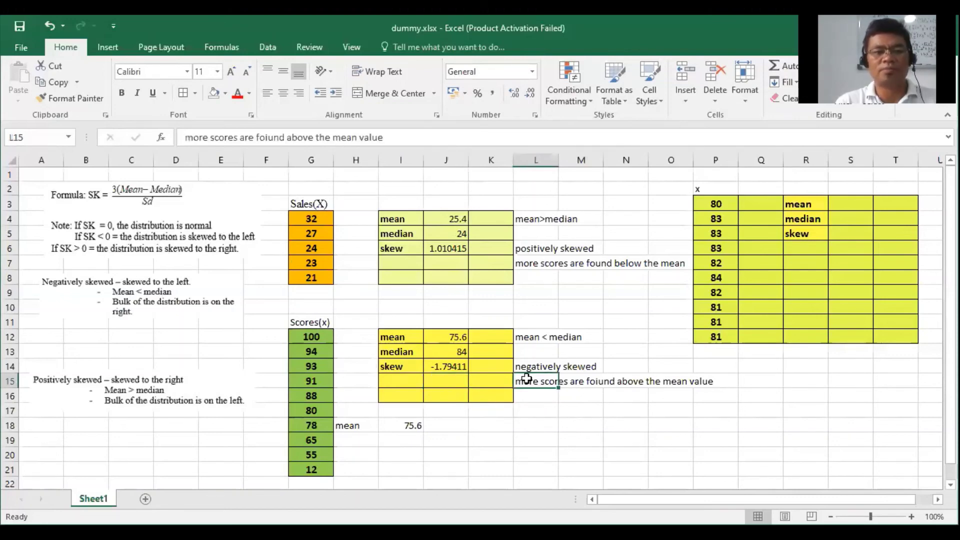
pyautogui.click(272, 137)
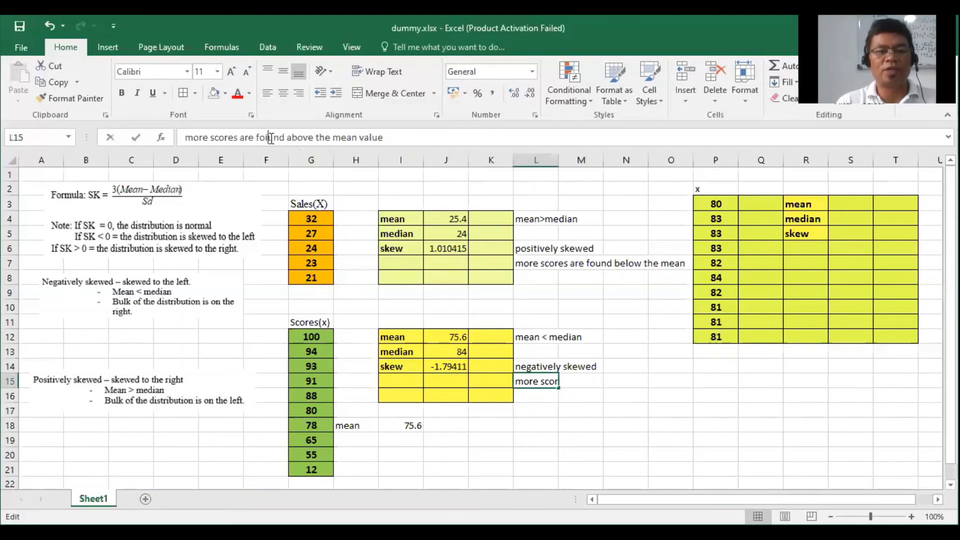
pyautogui.press('BackSpace')
pyautogui.press('Return')
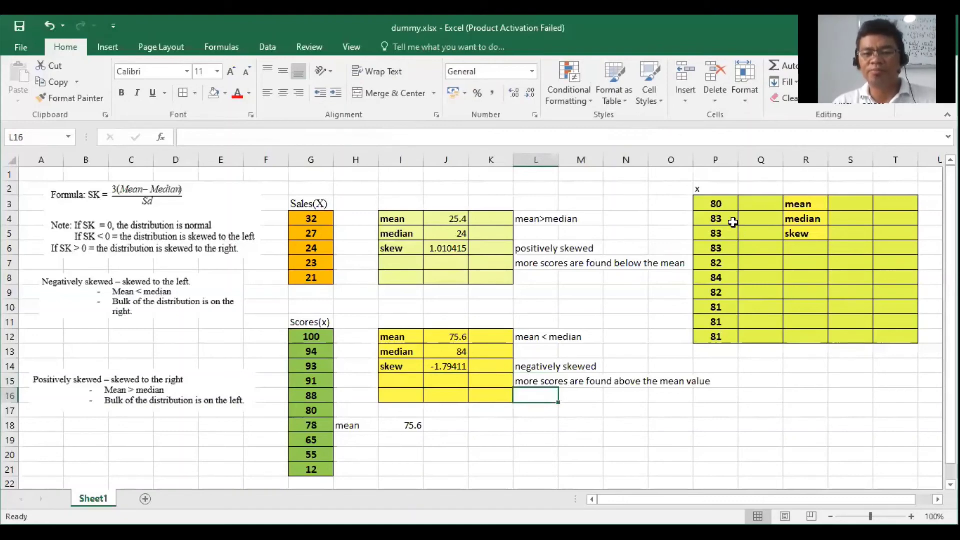
# - Sort the x values in P3:P12 from largest to smallest
pyautogui.click(722, 204)
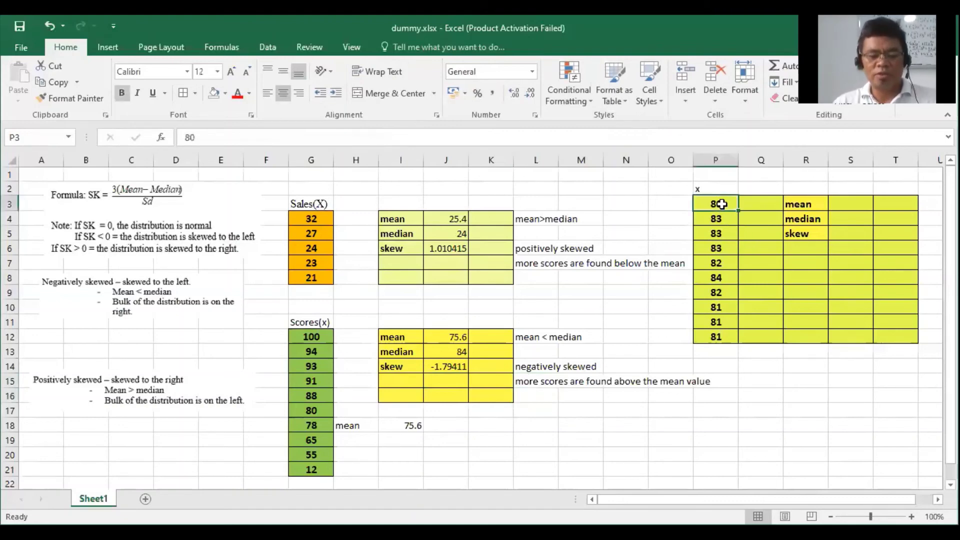
pyautogui.hotkey('shift', 'Down')
pyautogui.hotkey('shift', 'Down')
pyautogui.hotkey('shift', 'Down')
pyautogui.hotkey('shift', 'Down')
pyautogui.hotkey('shift', 'Down')
pyautogui.hotkey('shift', 'Down')
pyautogui.hotkey('shift', 'Down')
pyautogui.hotkey('shift', 'Down')
pyautogui.hotkey('shift', 'Down')
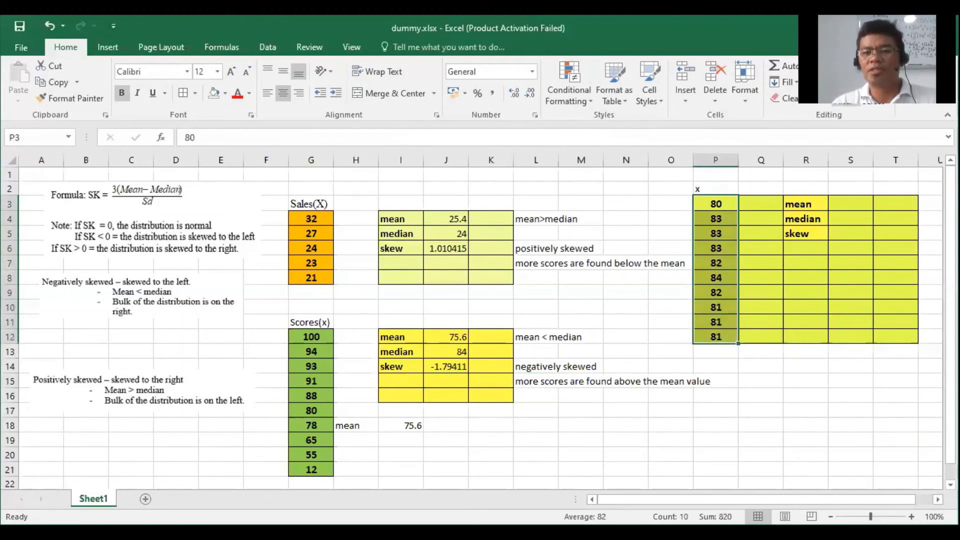
pyautogui.click(846, 85)
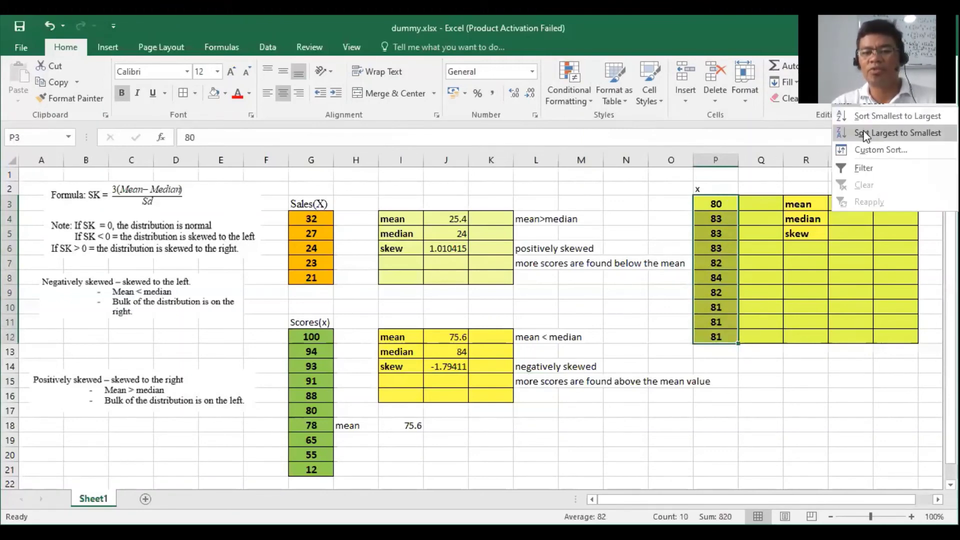
pyautogui.click(866, 134)
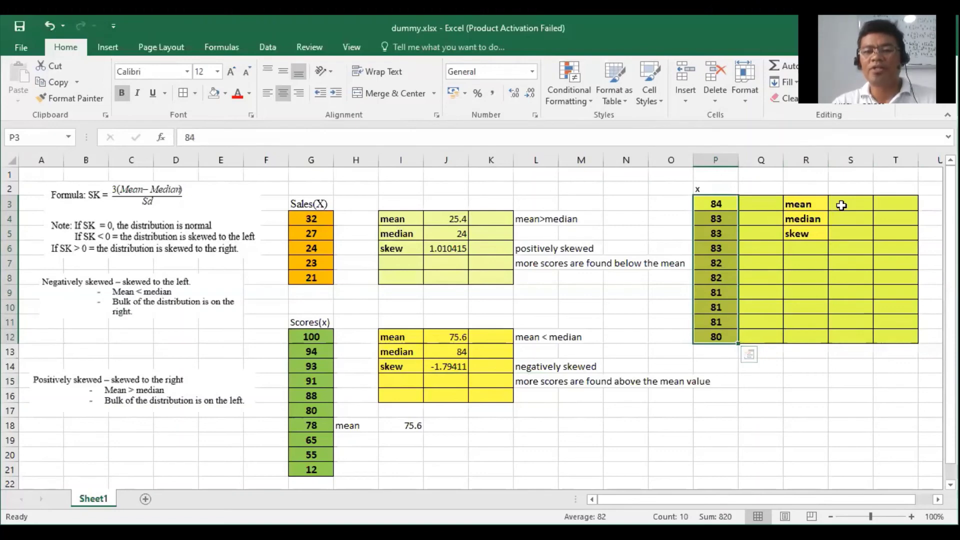
# - Compute the mean of the x values in P3:P12 with the AVERAGE function in cell S3
pyautogui.click(842, 205)
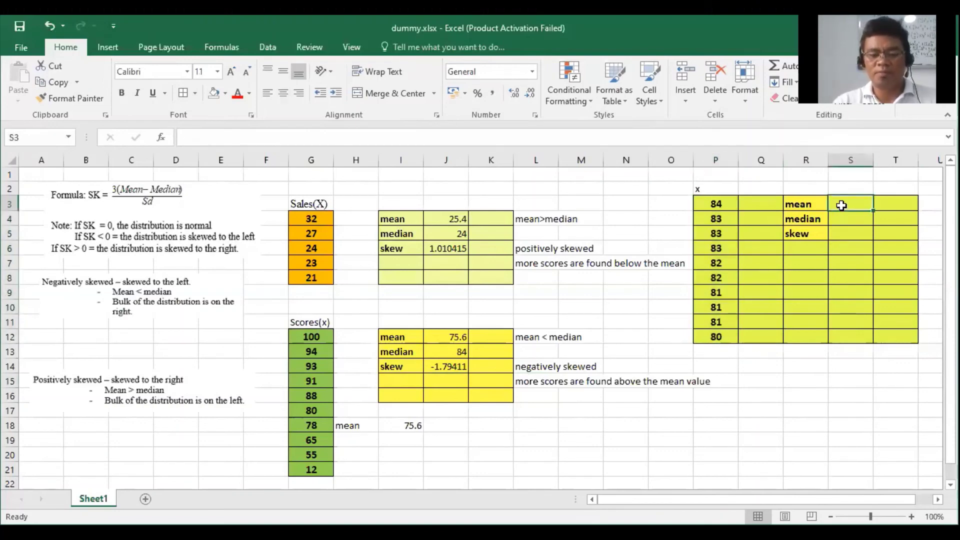
pyautogui.press('Down')
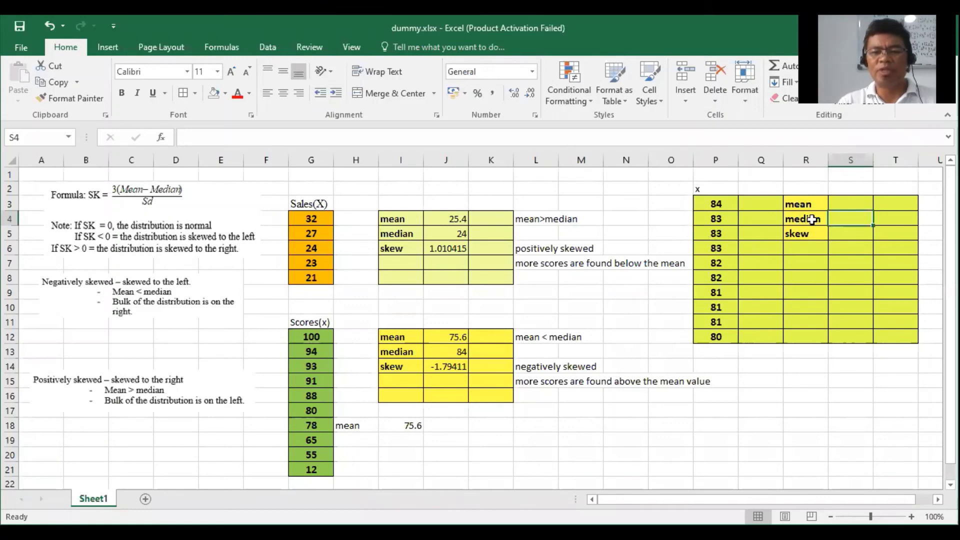
pyautogui.click(836, 205)
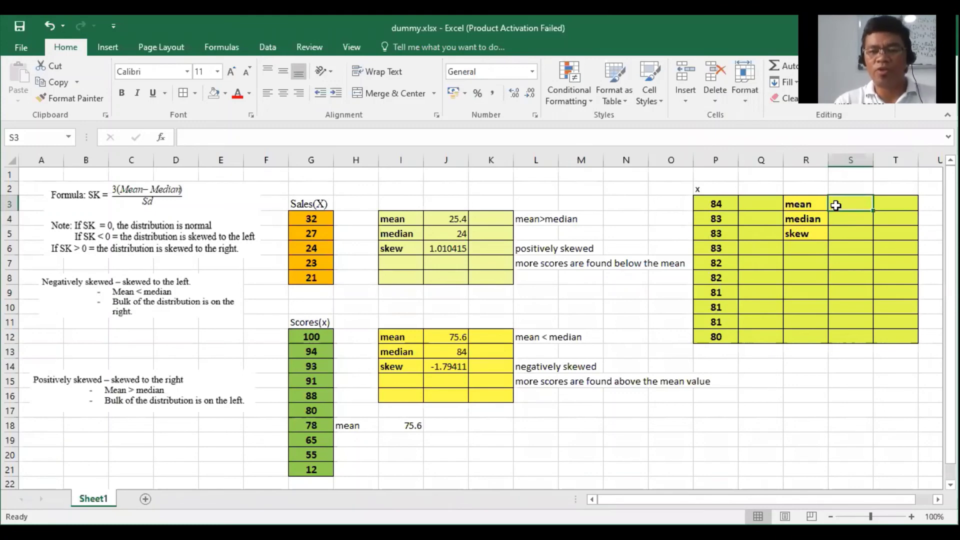
pyautogui.write('=a')
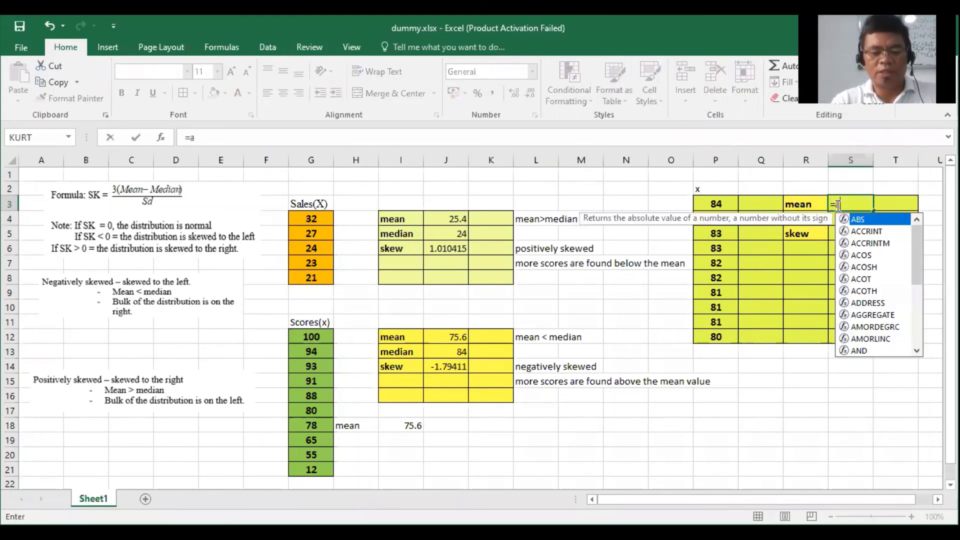
pyautogui.write('verage(')
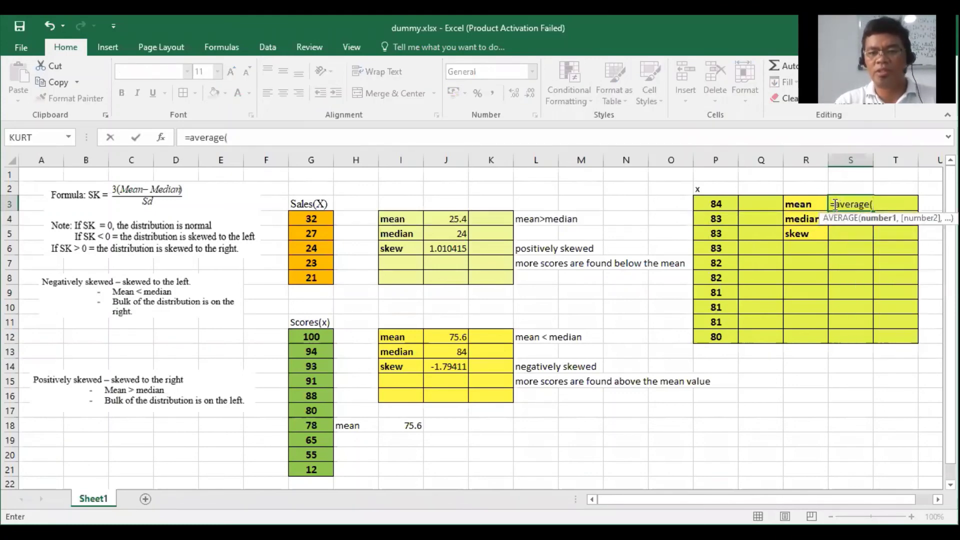
pyautogui.click(711, 208)
pyautogui.hotkey('shift', 'Down')
pyautogui.hotkey('shift', 'Down')
pyautogui.hotkey('shift', 'Down')
pyautogui.hotkey('shift', 'Down')
pyautogui.hotkey('shift', 'Down')
pyautogui.hotkey('shift', 'Down')
pyautogui.hotkey('shift', 'Down')
pyautogui.hotkey('shift', 'Down')
pyautogui.hotkey('shift', 'Down')
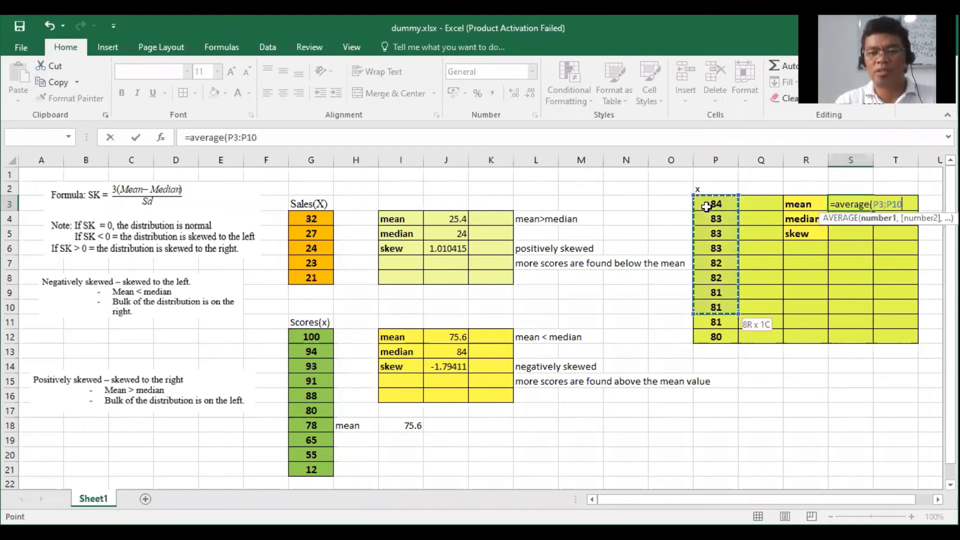
pyautogui.press('Return')
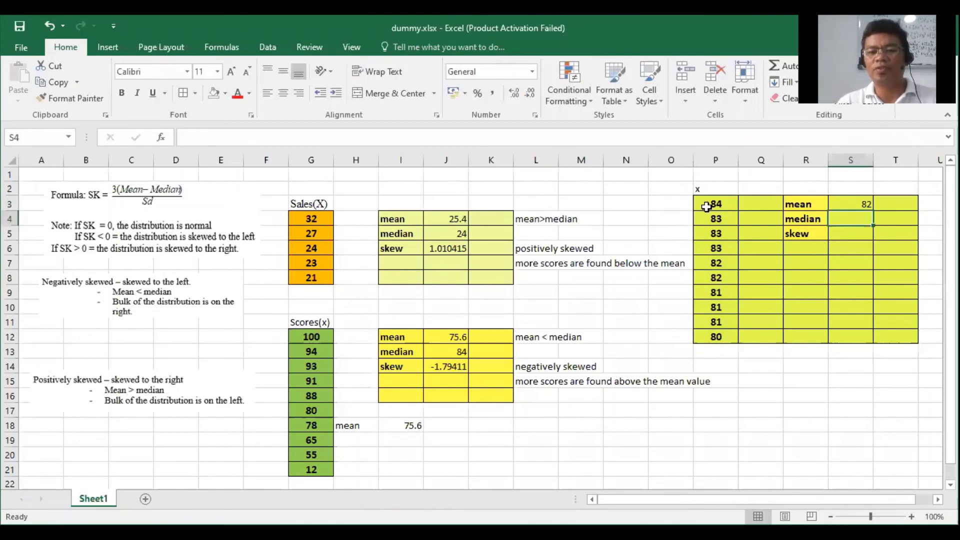
# - Compute the median of the x values in P3:P12 with the MEDIAN function in cell S4
pyautogui.write('=')
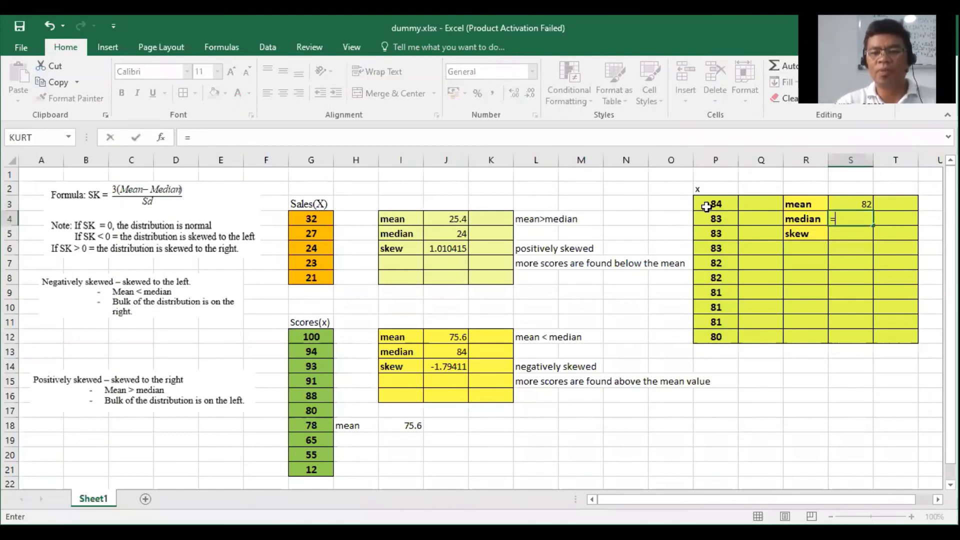
pyautogui.write('m')
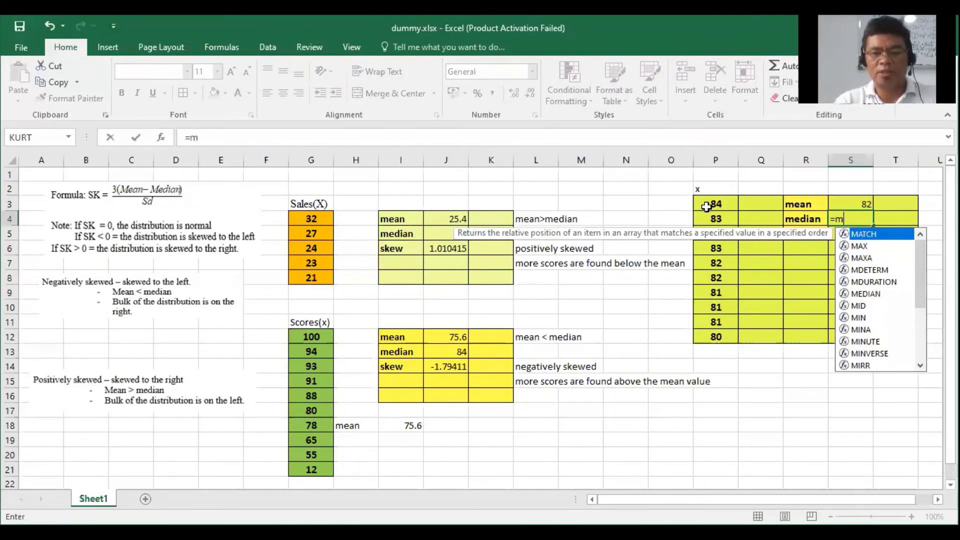
pyautogui.write('edian(')
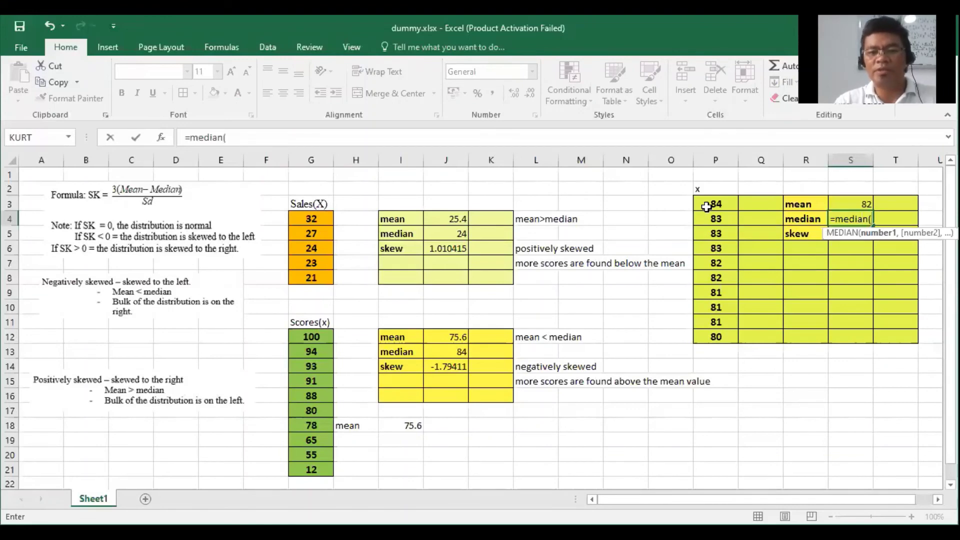
pyautogui.moveTo(706, 206); pyautogui.dragTo(716, 336)
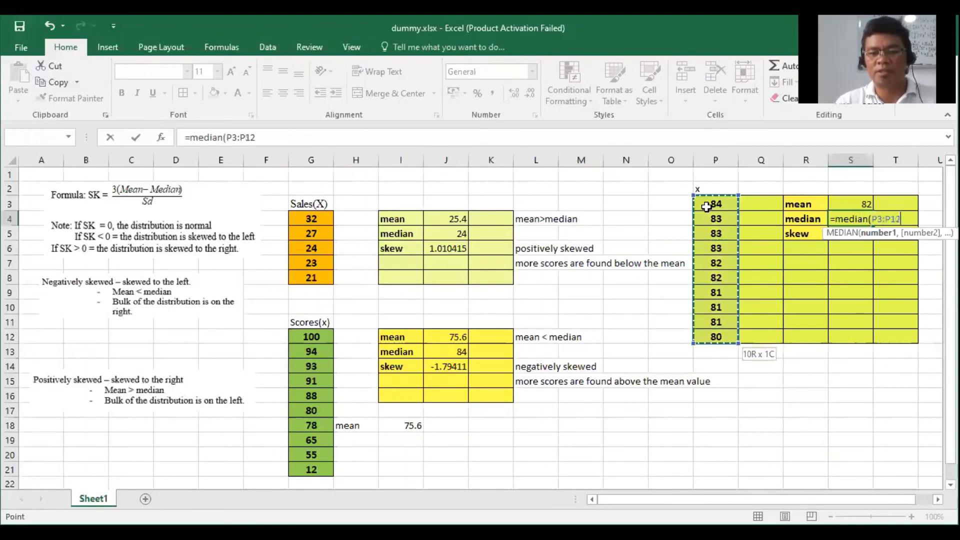
pyautogui.write(')')
pyautogui.press('Return')
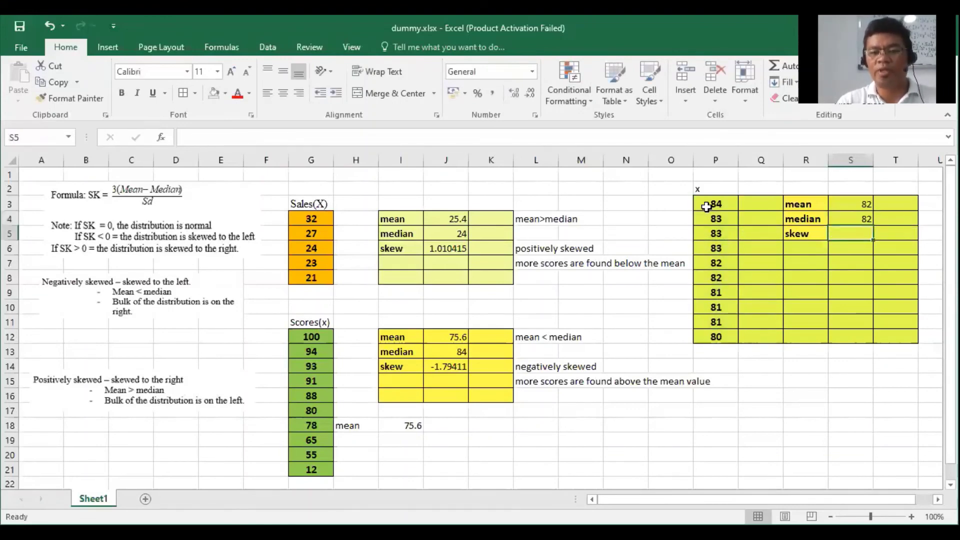
# - Enter the comparison note "mean=median" in cell T3, beside the mean of the x values
pyautogui.press('Right')
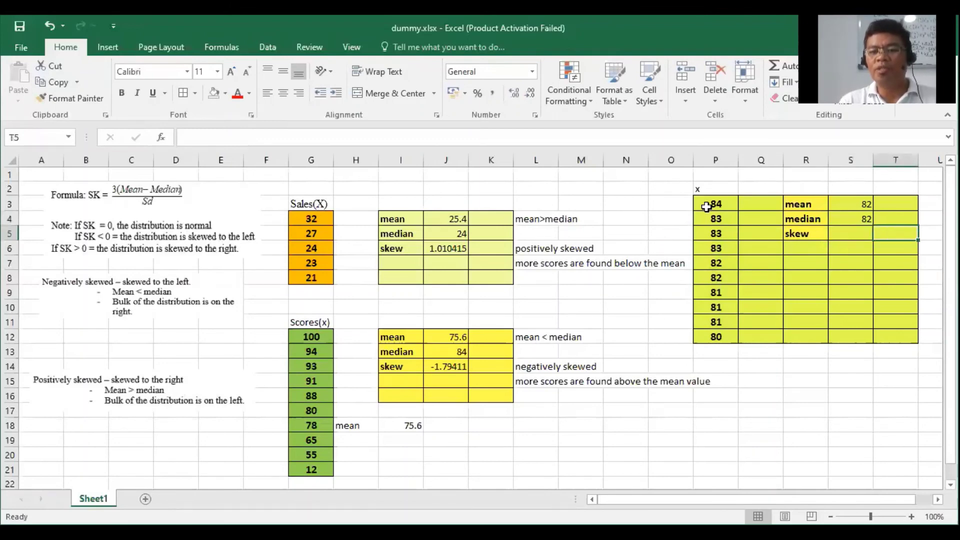
pyautogui.press('Up')
pyautogui.press('Up')
pyautogui.write('mean')
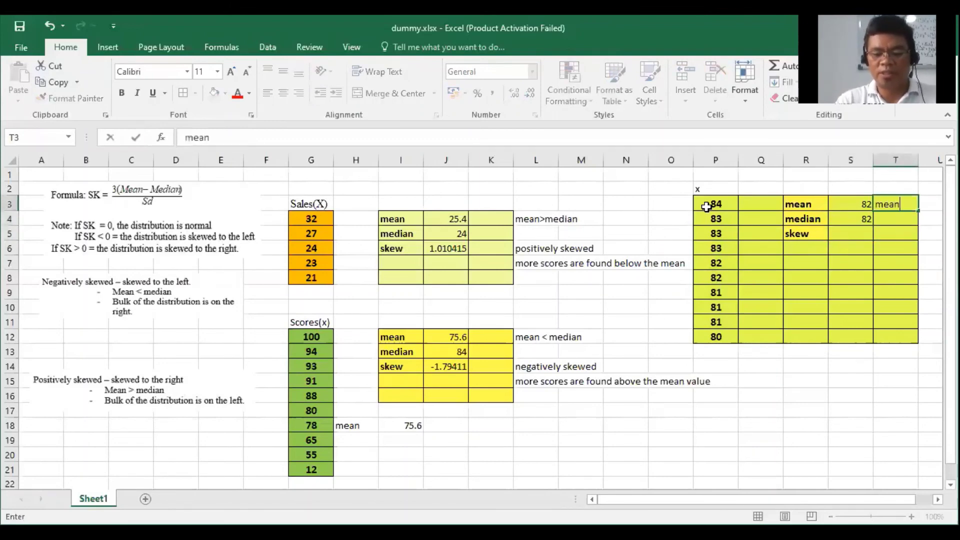
pyautogui.write('=median')
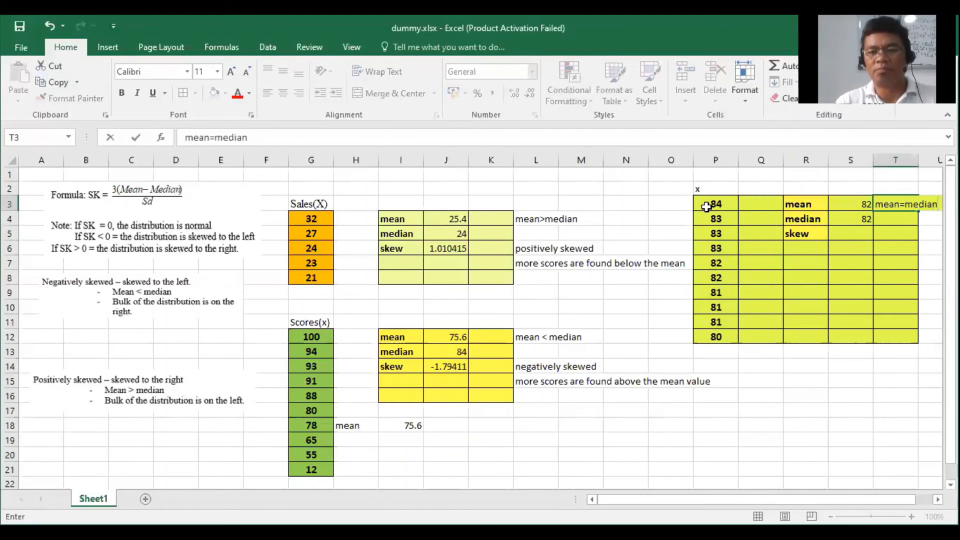
pyautogui.press('Return')
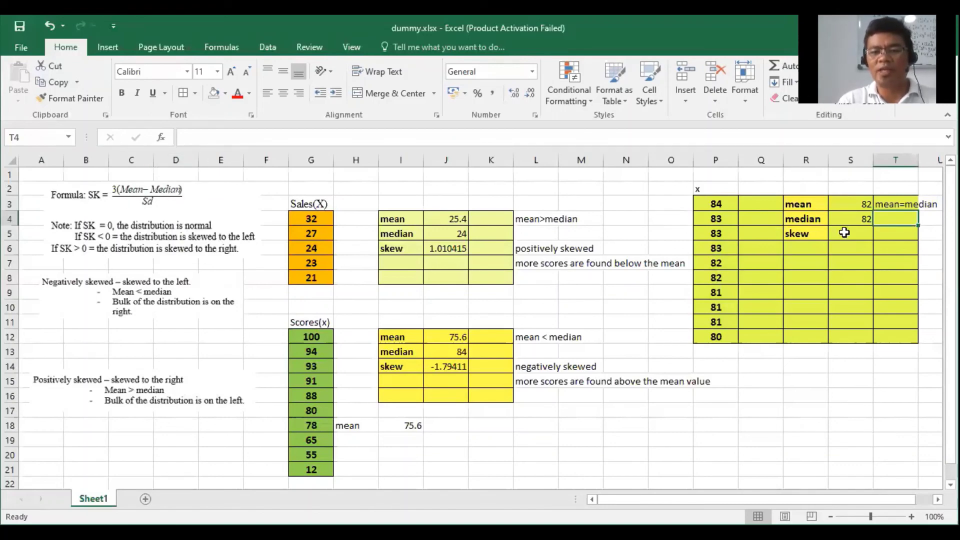
# - Enter the interpretation "normally distributed" in cell T5, in the skew row of the x values
pyautogui.click(890, 234)
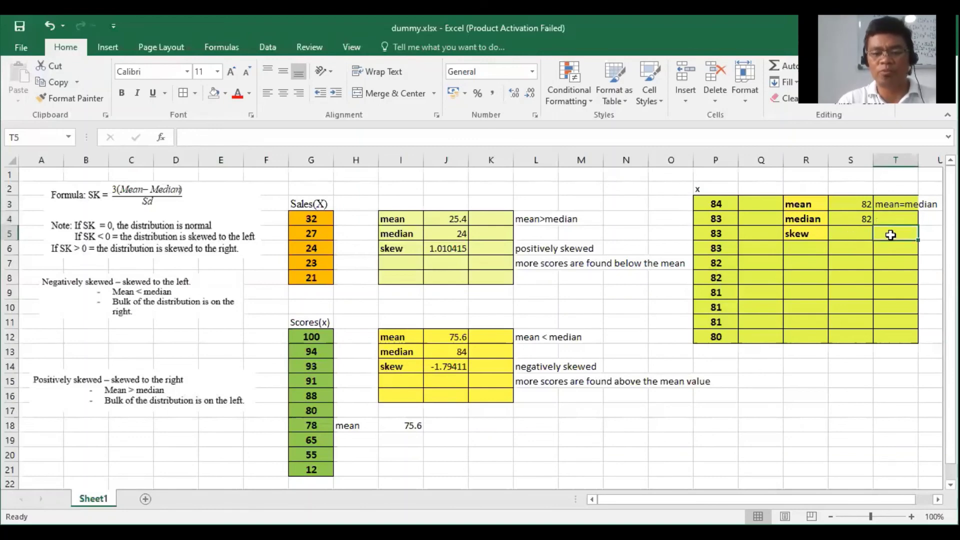
pyautogui.write('normal')
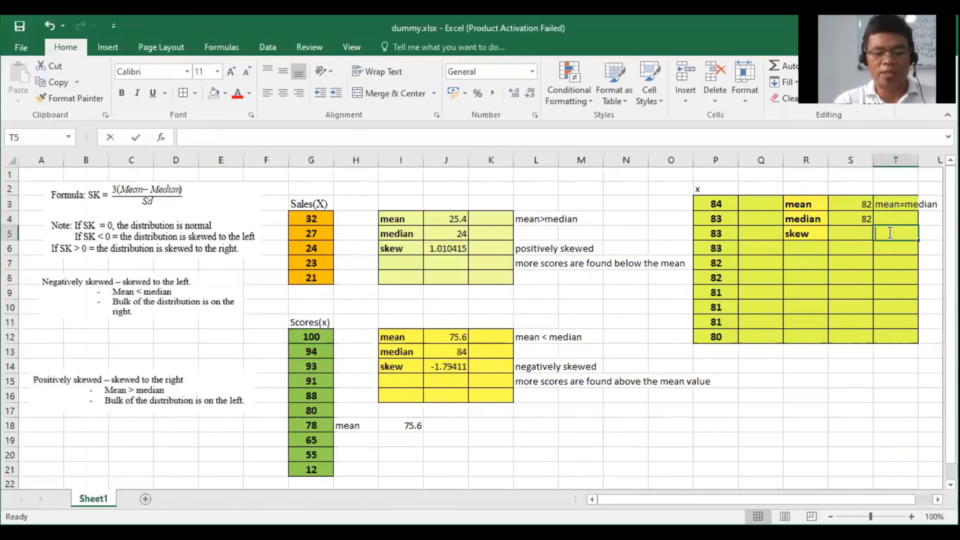
pyautogui.write('l')
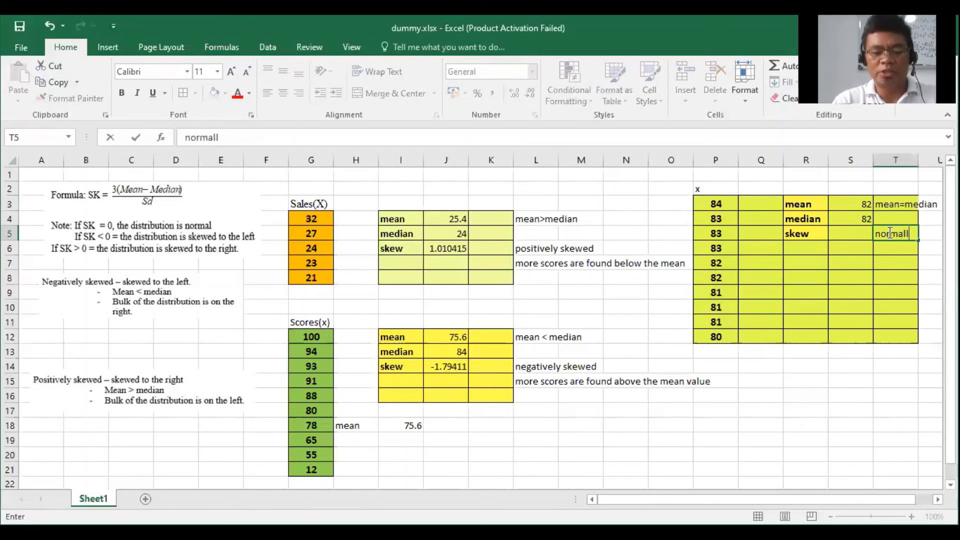
pyautogui.write('y dist')
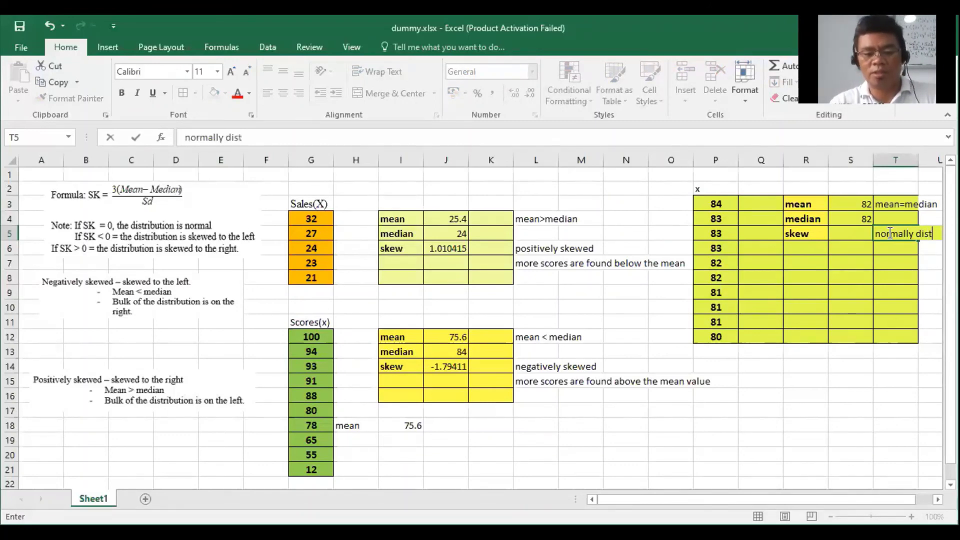
pyautogui.write('ributed')
pyautogui.press('Return')
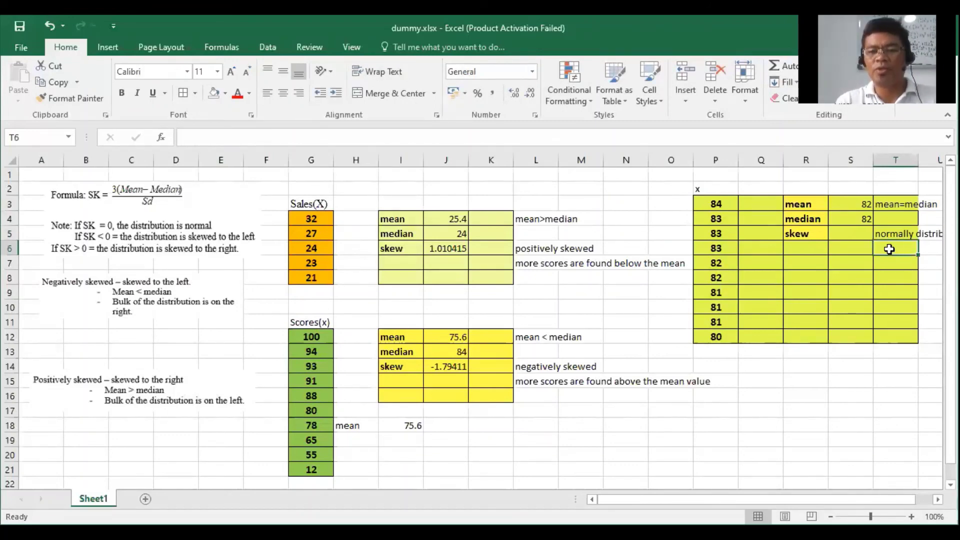
# - Compute the skewness of the x values in P3:P12 with the SKEW function in cell S5
pyautogui.click(856, 232)
pyautogui.write('=')
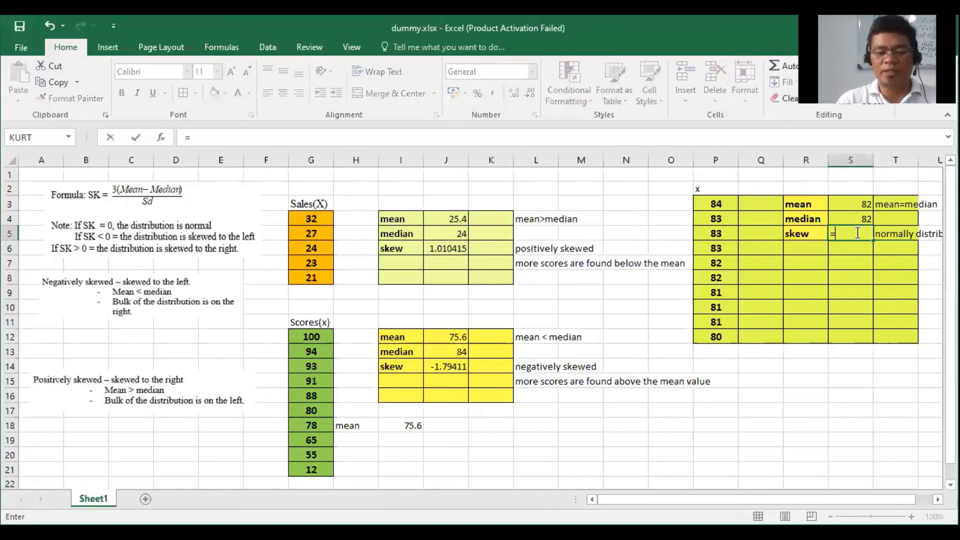
pyautogui.write('skew(')
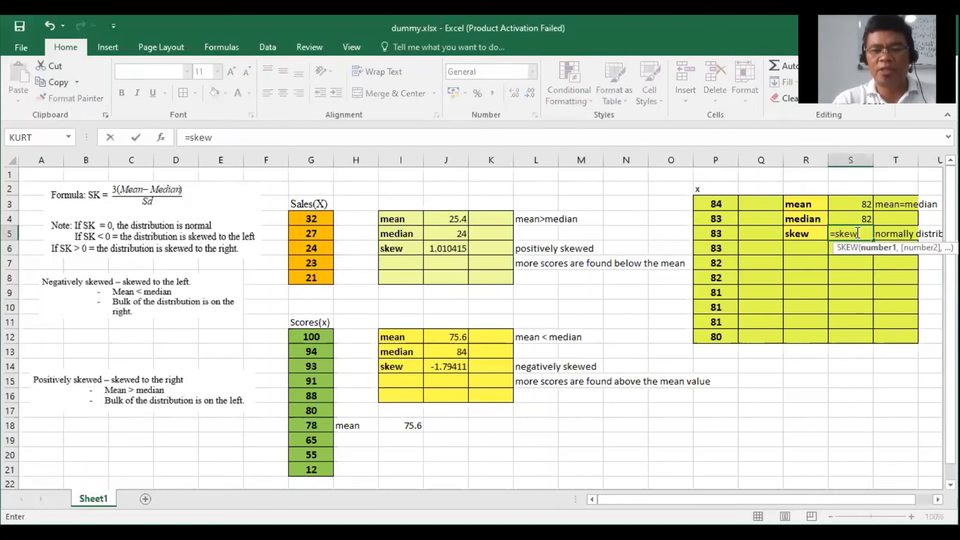
pyautogui.moveTo(720, 201); pyautogui.dragTo(721, 203)
pyautogui.hotkey('shift', 'Down')
pyautogui.hotkey('shift', 'Down')
pyautogui.hotkey('shift', 'Down')
pyautogui.hotkey('shift', 'Down')
pyautogui.hotkey('shift', 'Down')
pyautogui.hotkey('shift', 'Down')
pyautogui.hotkey('shift', 'Down')
pyautogui.hotkey('shift', 'Down')
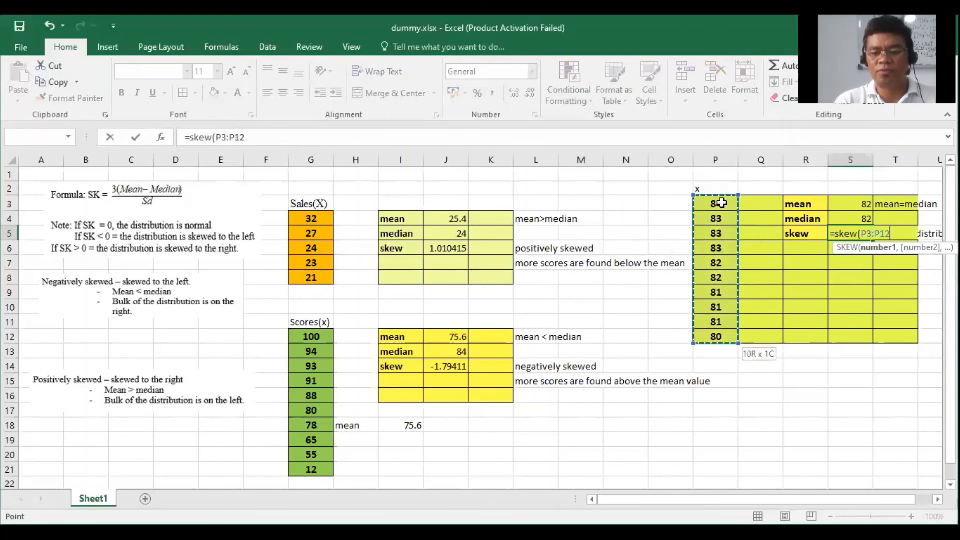
pyautogui.write(')')
pyautogui.press('Return')
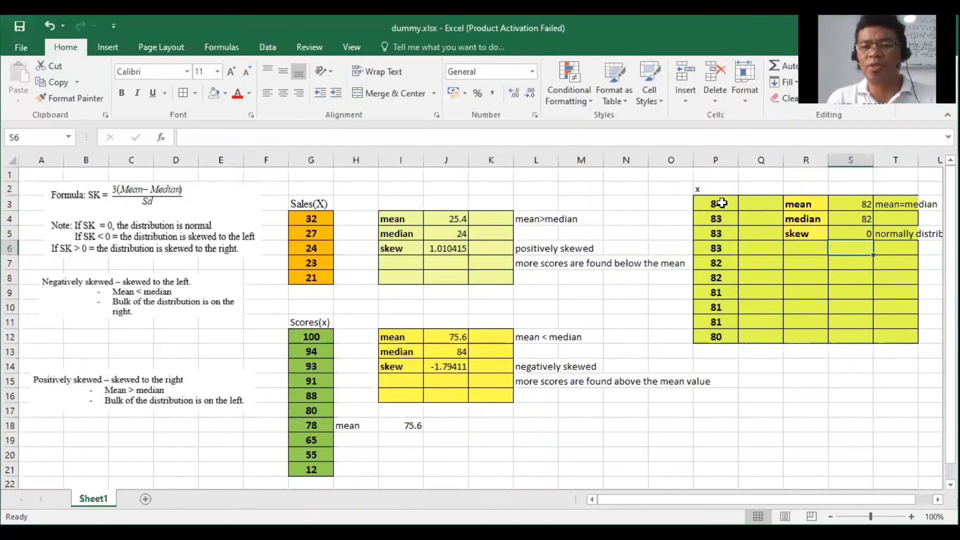
# - Undo the skewness formula, the two interpretation notes and the median formula entered for the x values
pyautogui.hotkey('ctrl', 'z')
pyautogui.hotkey('ctrl', 'z')
pyautogui.hotkey('ctrl', 'z')
pyautogui.hotkey('ctrl', 'z')
pyautogui.hotkey('ctrl', 'z')
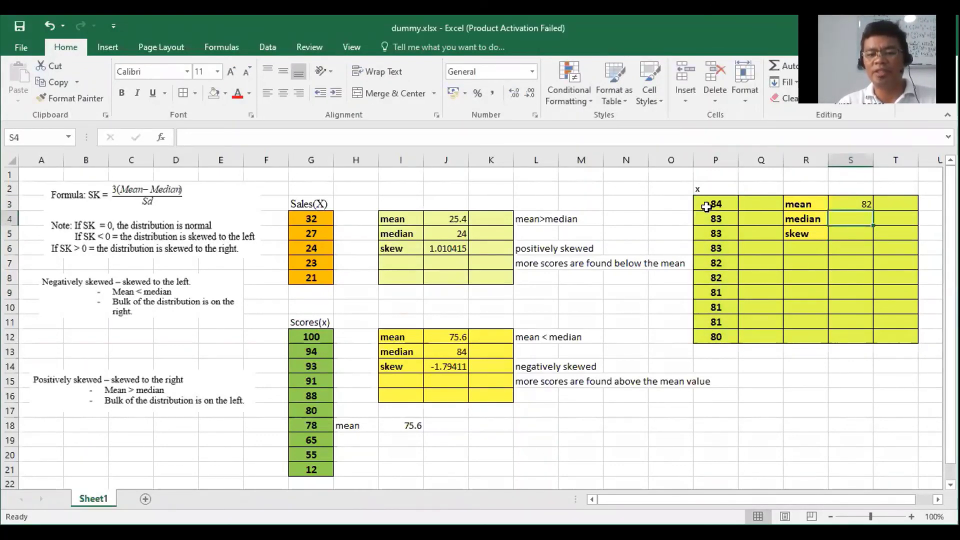
# - Compute the median of the x values in P3:P12 with the MEDIAN function in cell S4
pyautogui.write('=')
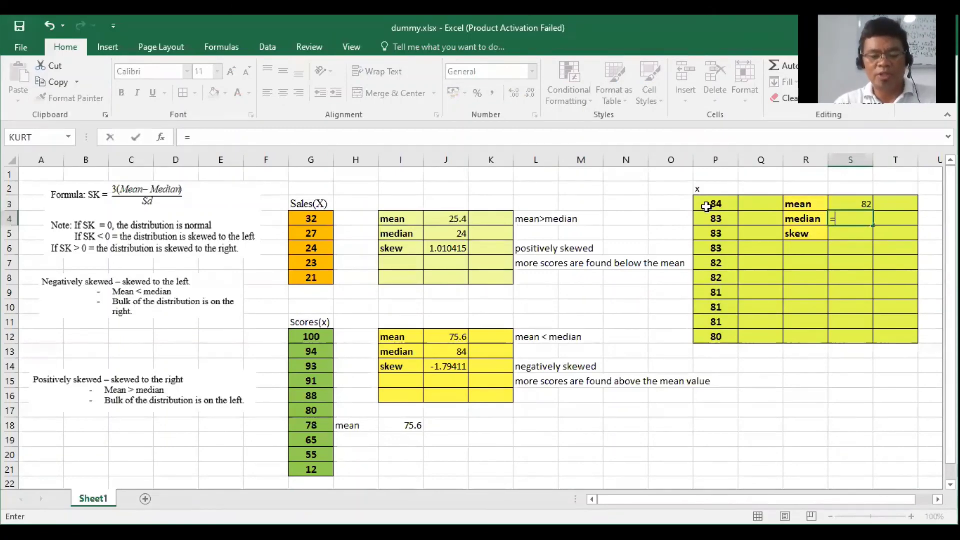
pyautogui.write('median(')
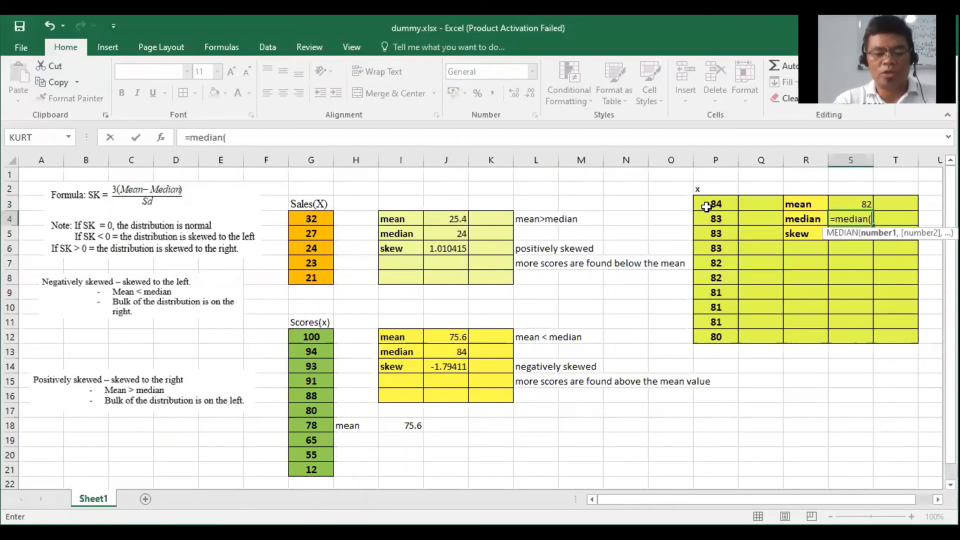
pyautogui.moveTo(706, 207); pyautogui.dragTo(716, 337)
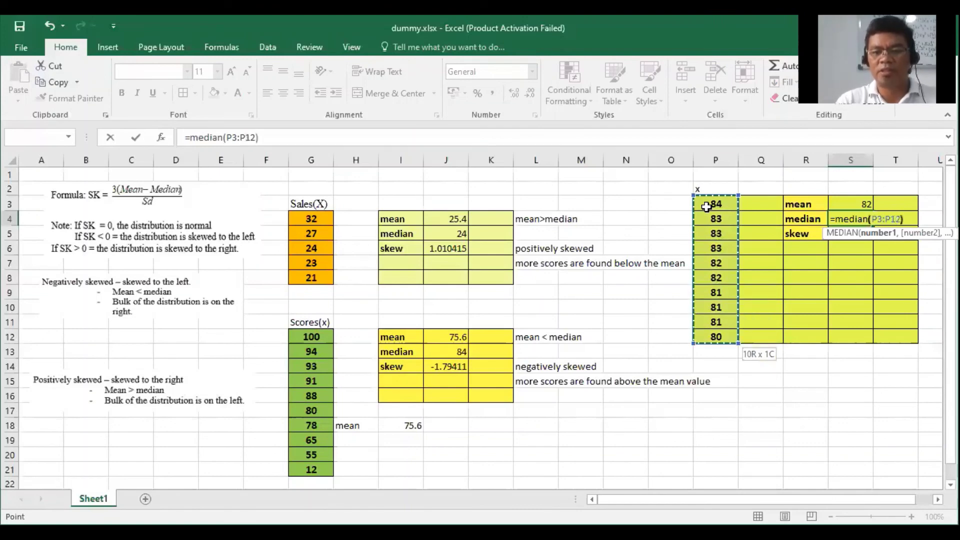
pyautogui.press('Return')
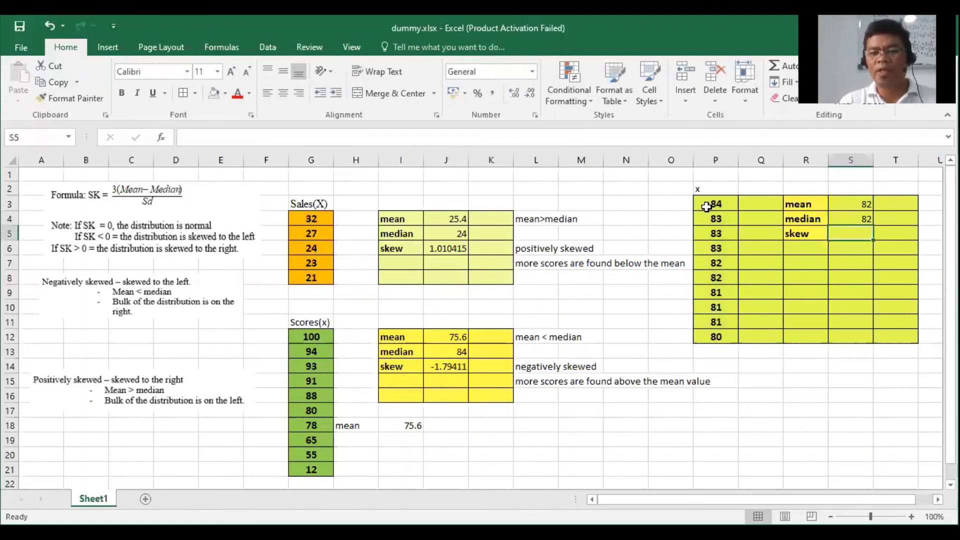
# - Enter the comparison note "mean=median" in cell T3, beside the mean of the x values
pyautogui.press('Right')
pyautogui.press('Up')
pyautogui.press('Up')
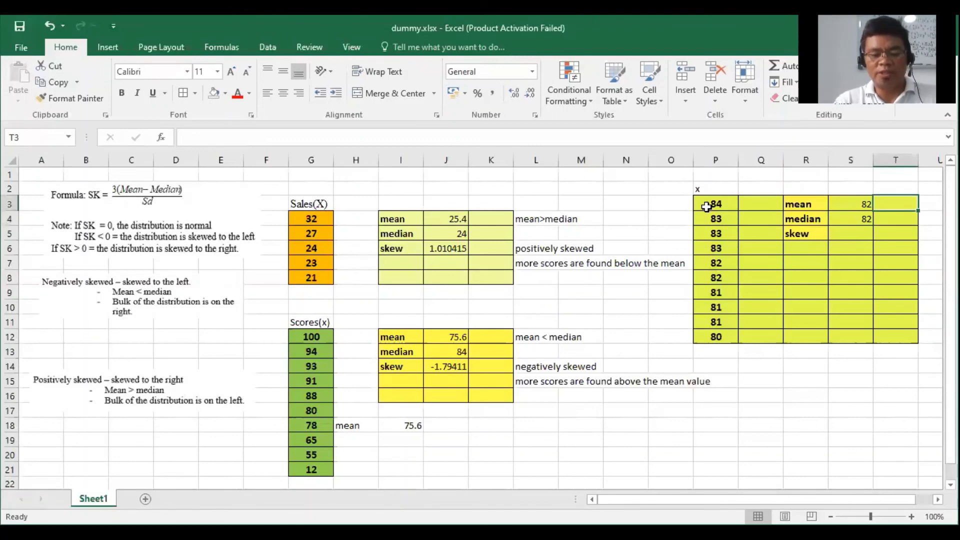
pyautogui.write('mean')
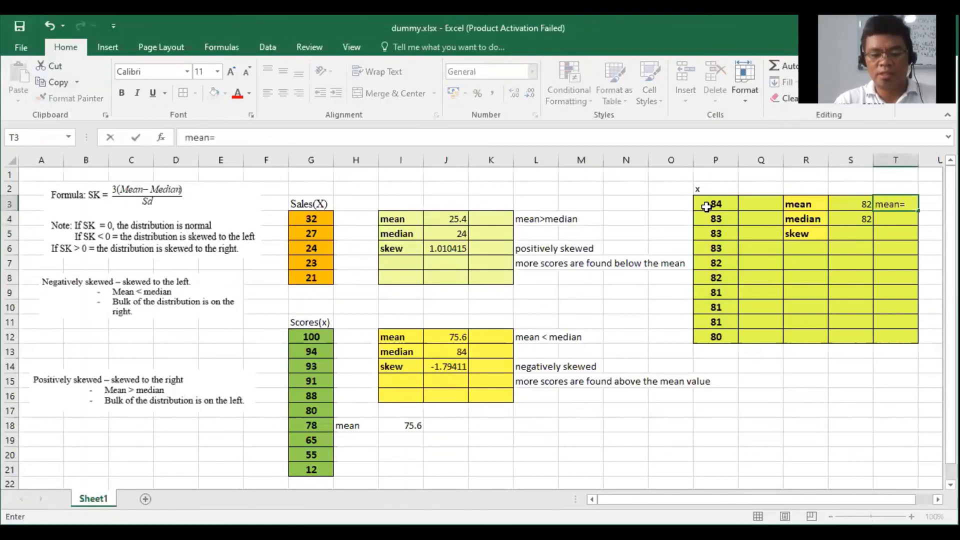
pyautogui.write('=median')
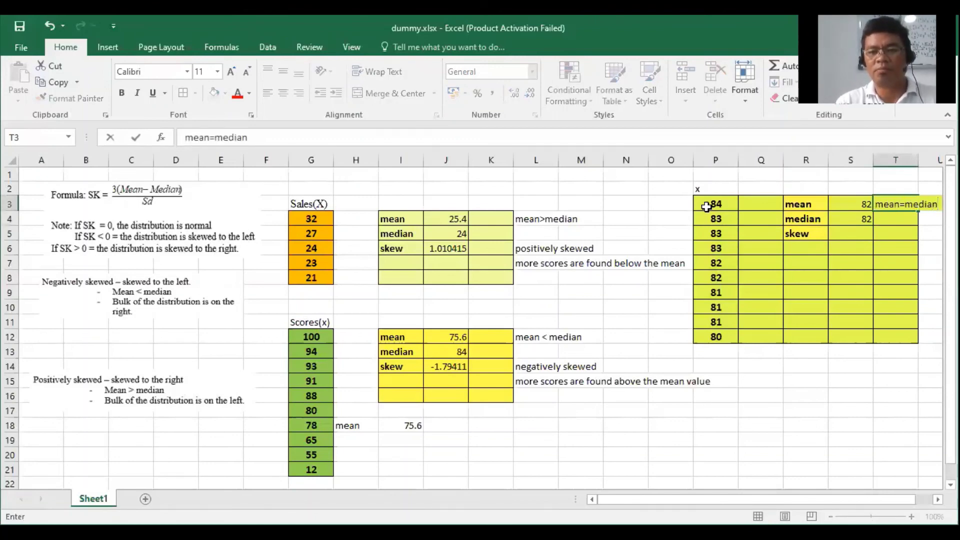
pyautogui.press('Return')
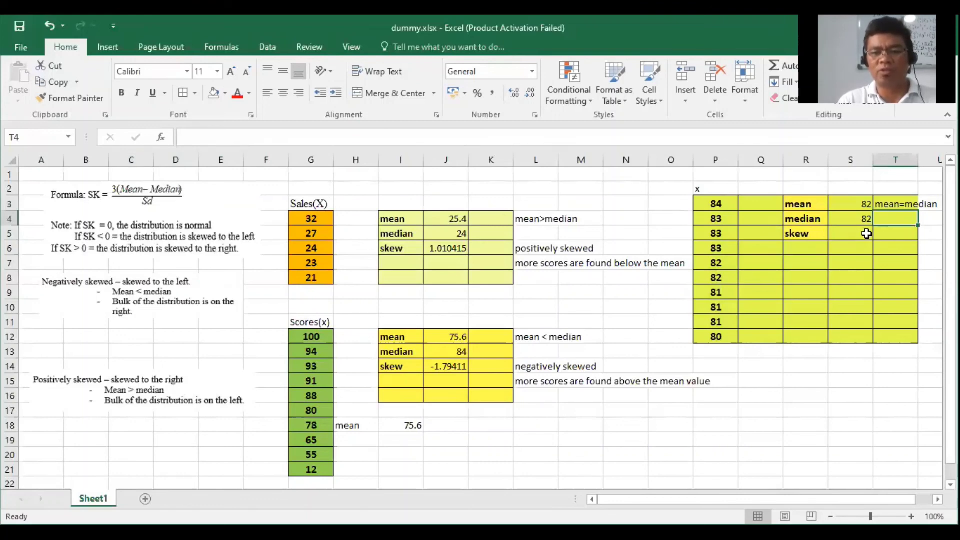
# - Enter the interpretation "normally distributed" in cell T5, in the skew row of the x values
pyautogui.click(891, 235)
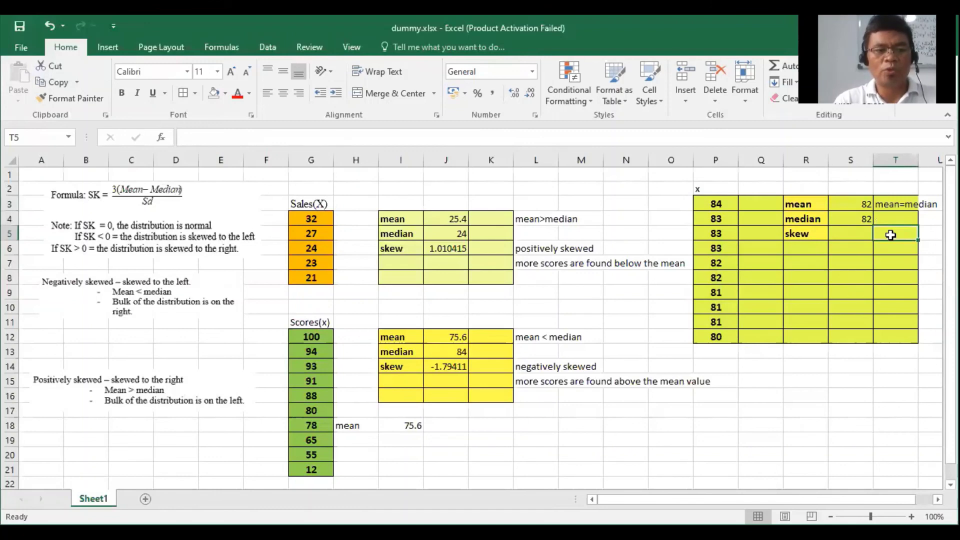
pyautogui.write('normal')
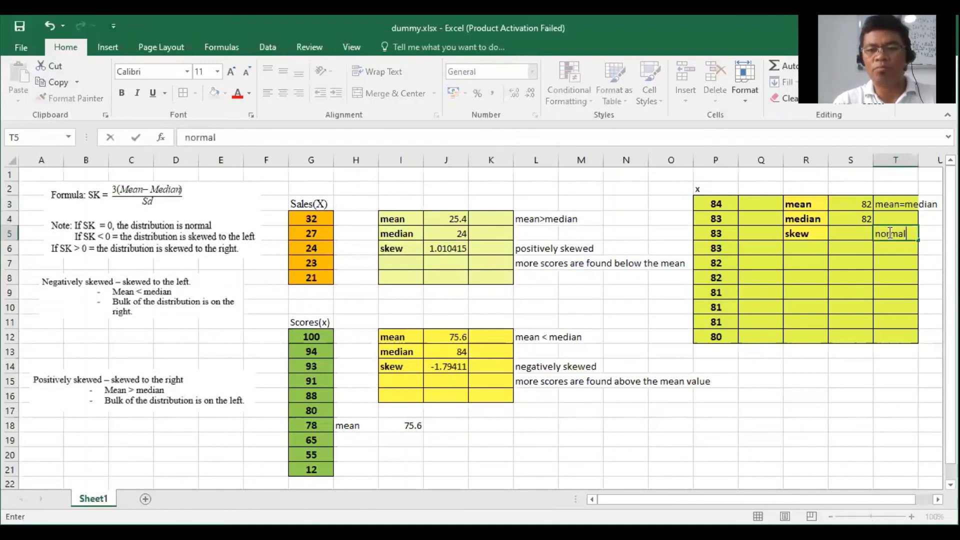
pyautogui.write('ly dis')
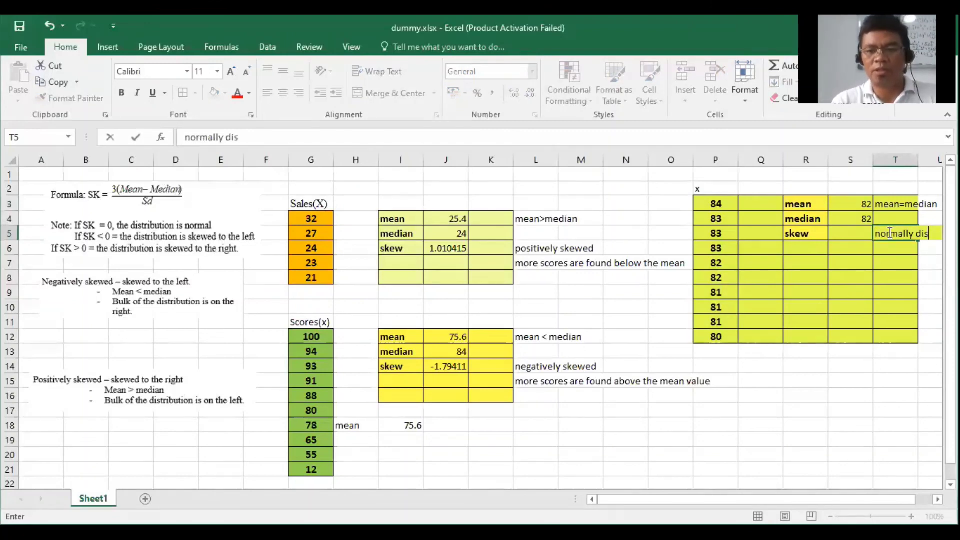
pyautogui.write('tributed')
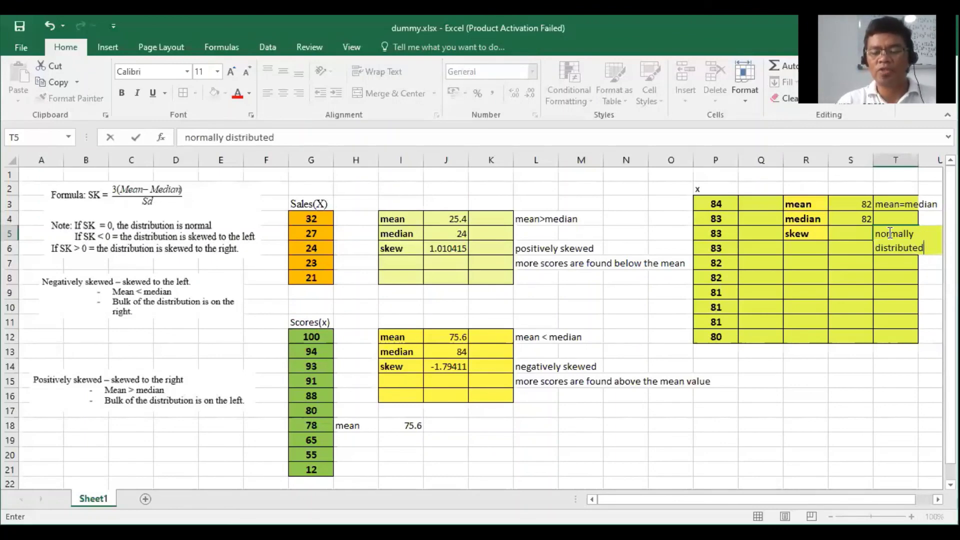
pyautogui.press('Return')
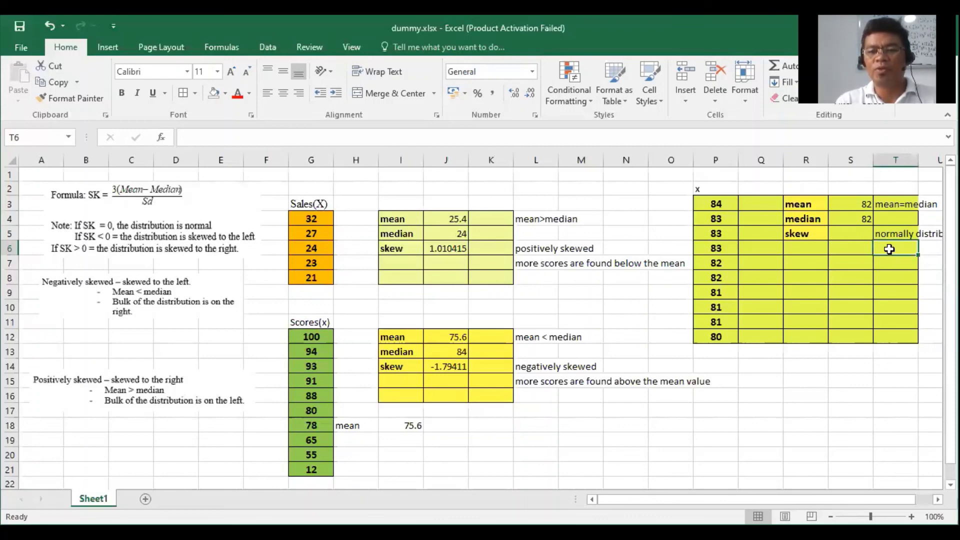
# - Compute the skewness of the x values in P3:P12 with the SKEW function in cell S5
pyautogui.click(855, 233)
pyautogui.write('=')
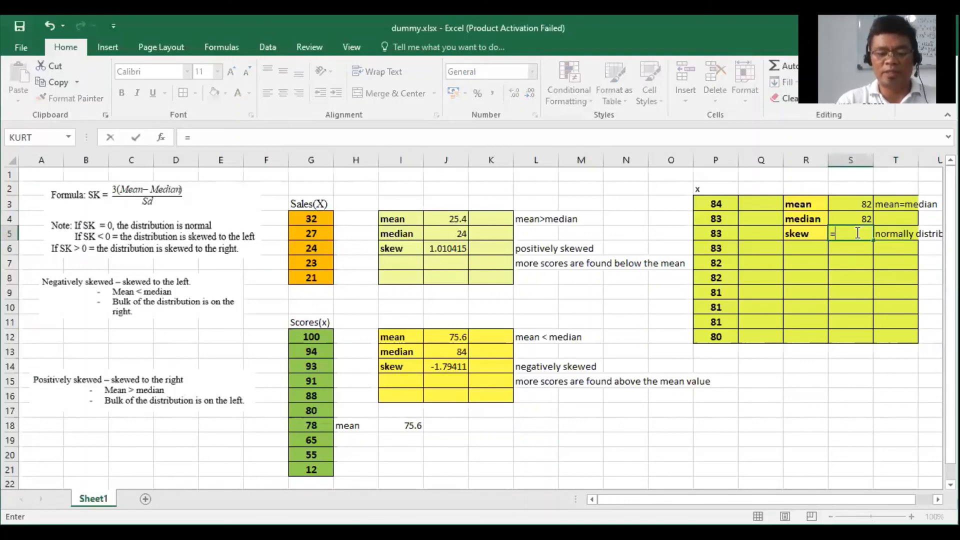
pyautogui.write('skew(')
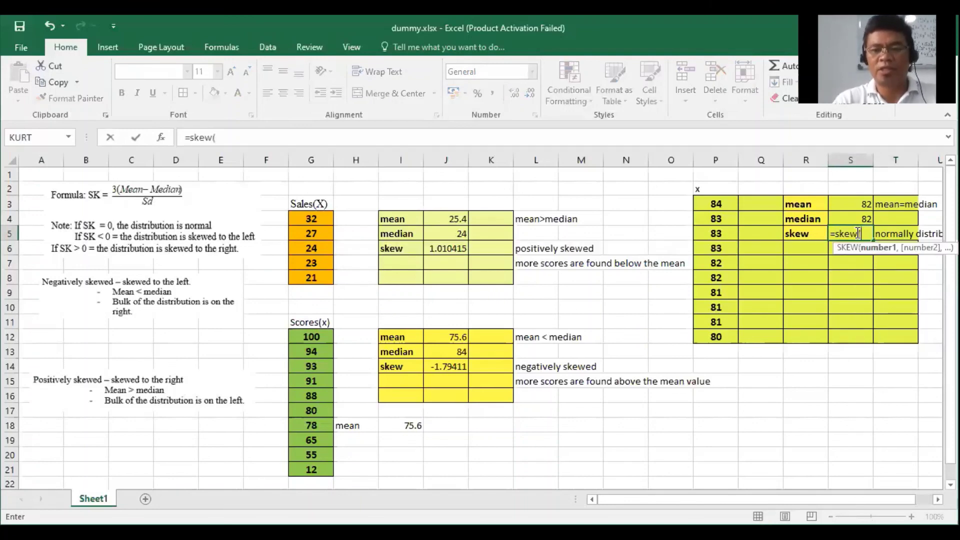
pyautogui.moveTo(722, 203); pyautogui.dragTo(717, 337)
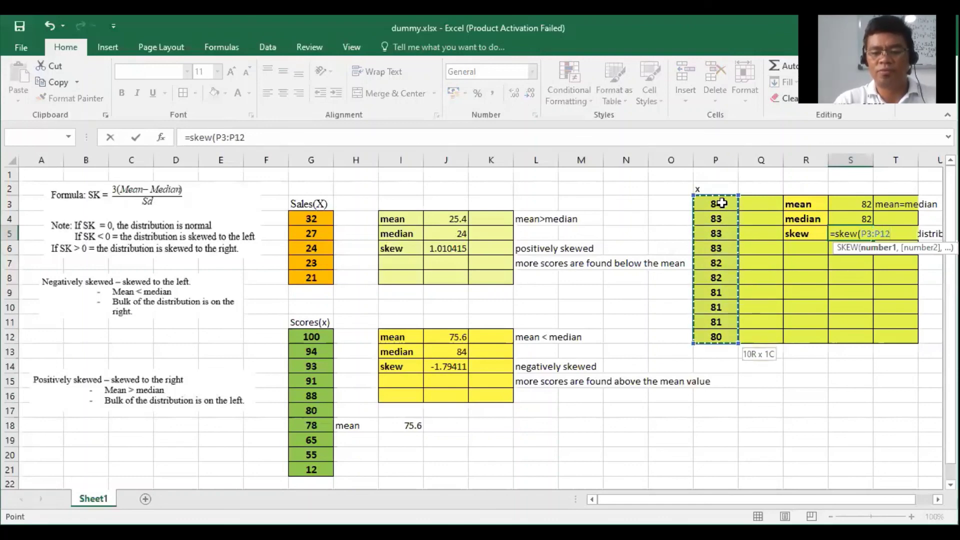
pyautogui.write(')')
pyautogui.press('Return')
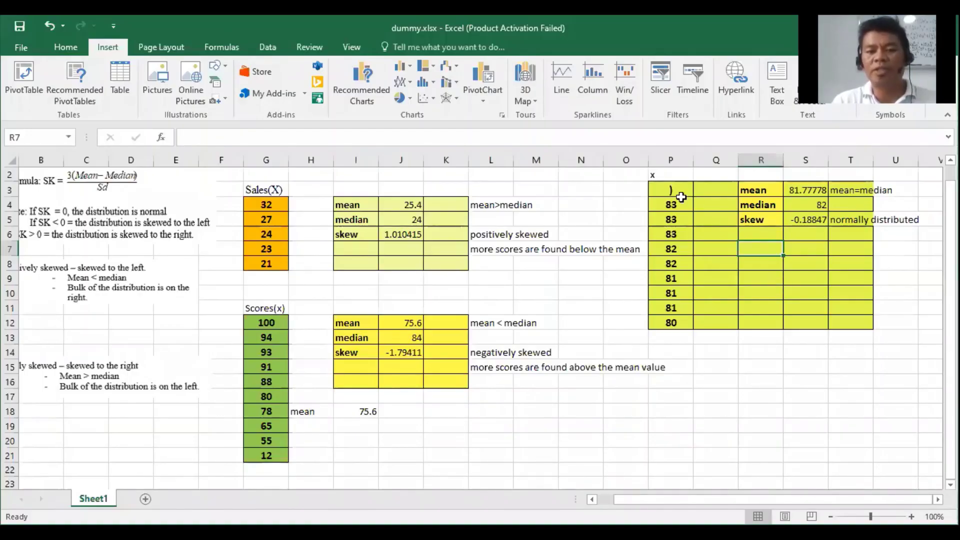
# - Replace the stray parenthesis in cell P3 with the value 84 as the first x value
pyautogui.click(624, 206)
pyautogui.click(657, 191)
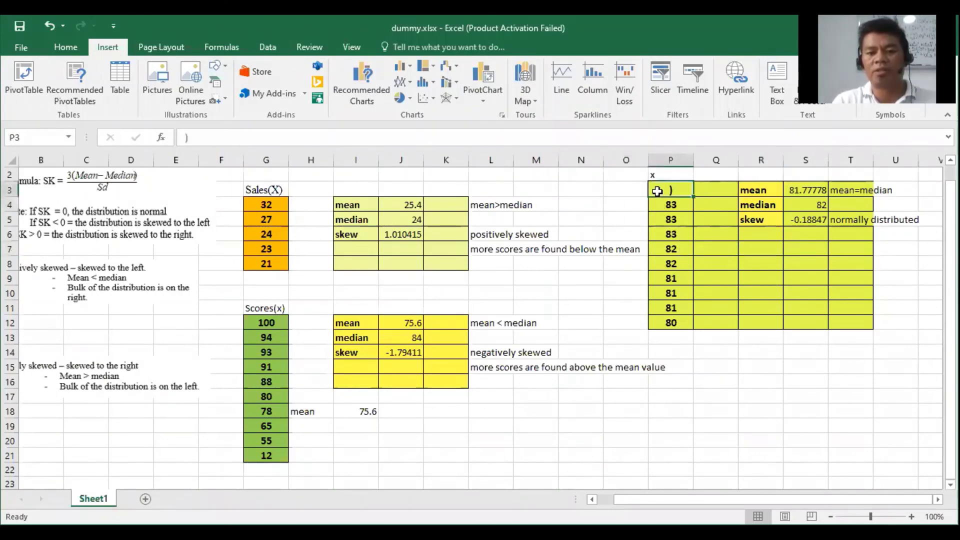
pyautogui.write('84')
pyautogui.press('Return')
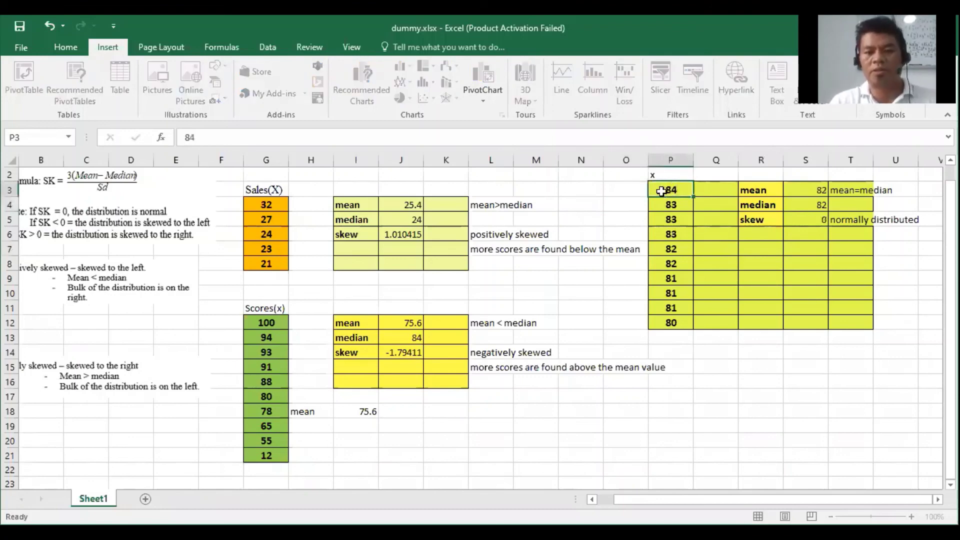
pyautogui.press('Right')
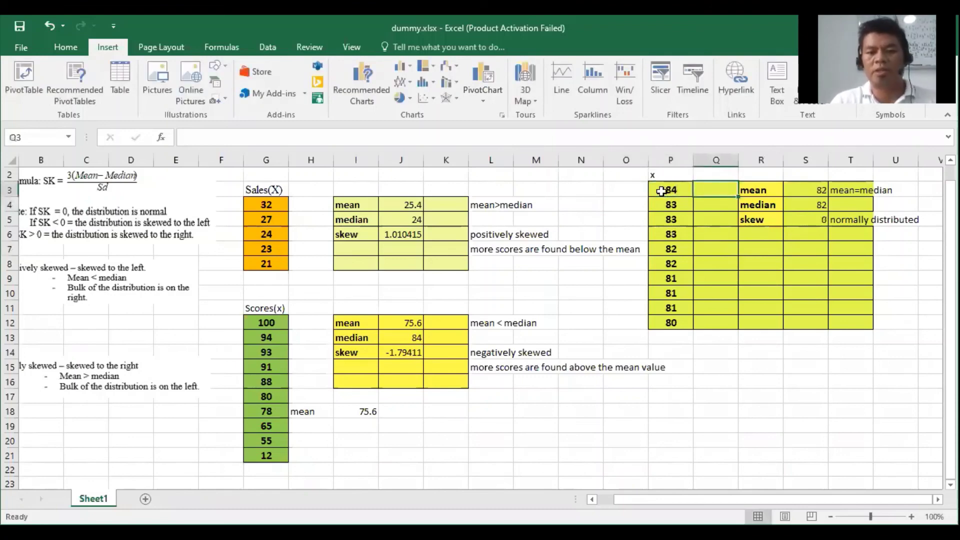
# - Label cell R7 "ku" and compute the kurtosis of the x values in P3:P12 with the KURT function in cell S7
pyautogui.click(766, 249)
pyautogui.write('ku')
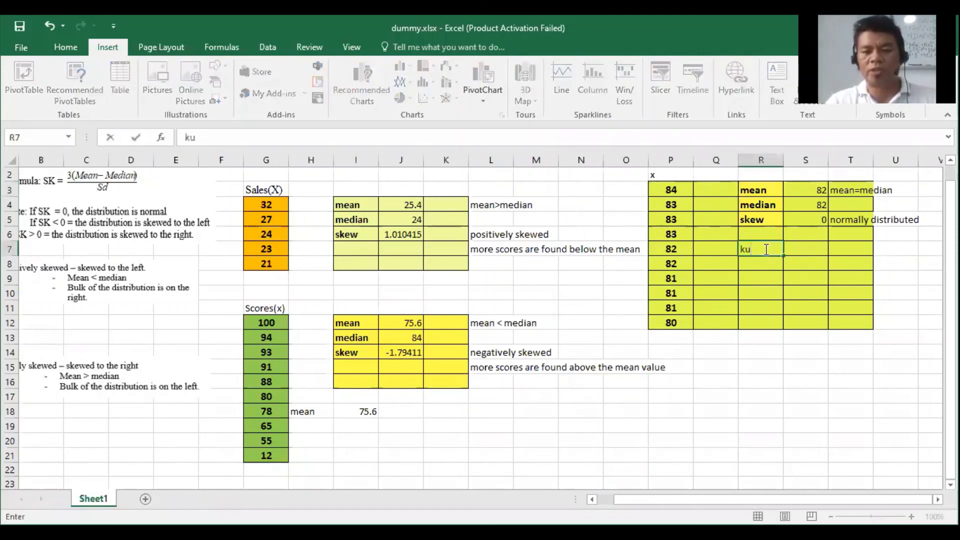
pyautogui.press('Right')
pyautogui.write('=')
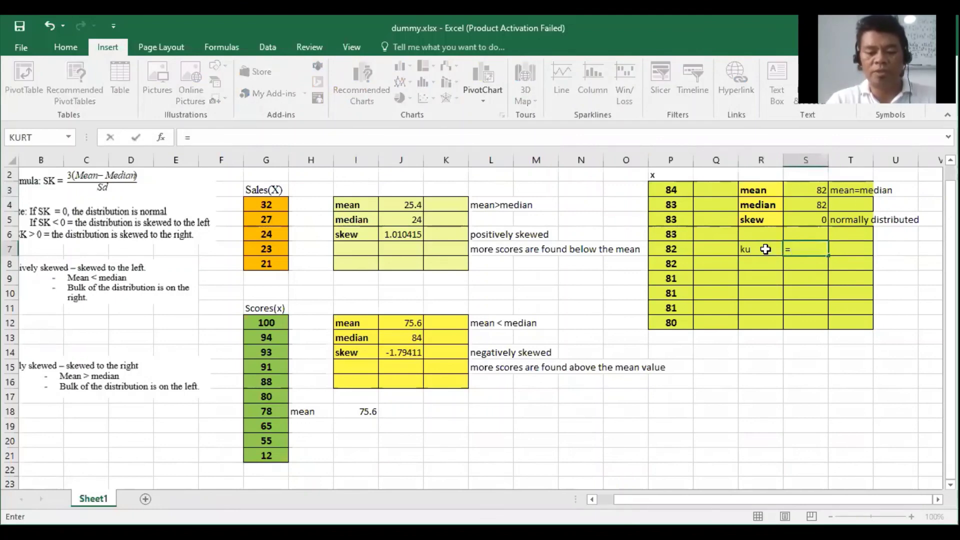
pyautogui.write('kurt(')
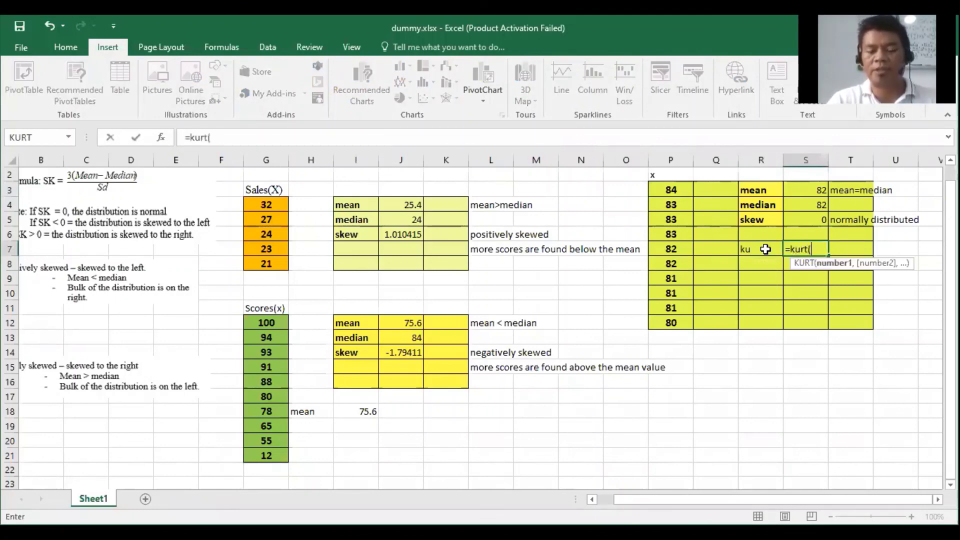
pyautogui.moveTo(673, 188); pyautogui.dragTo(671, 322)
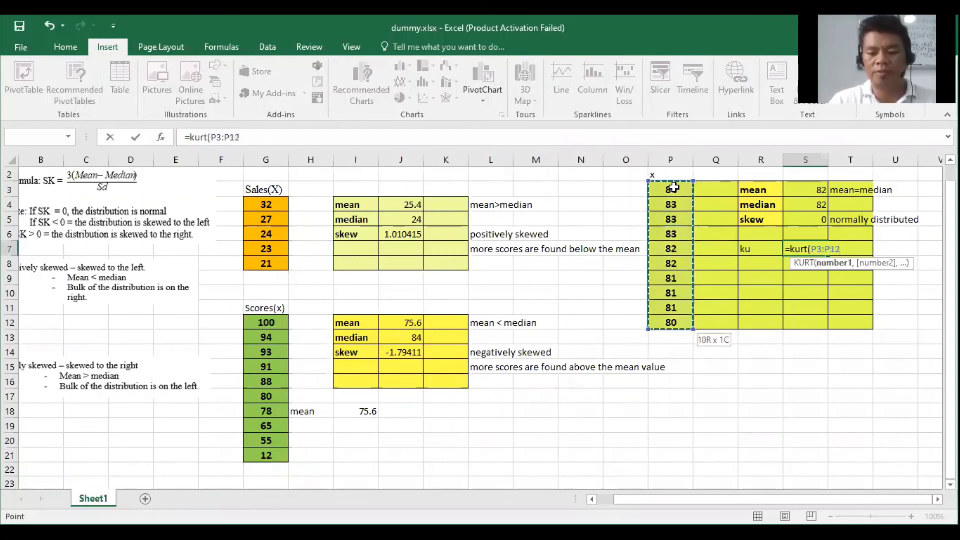
pyautogui.press('Return')
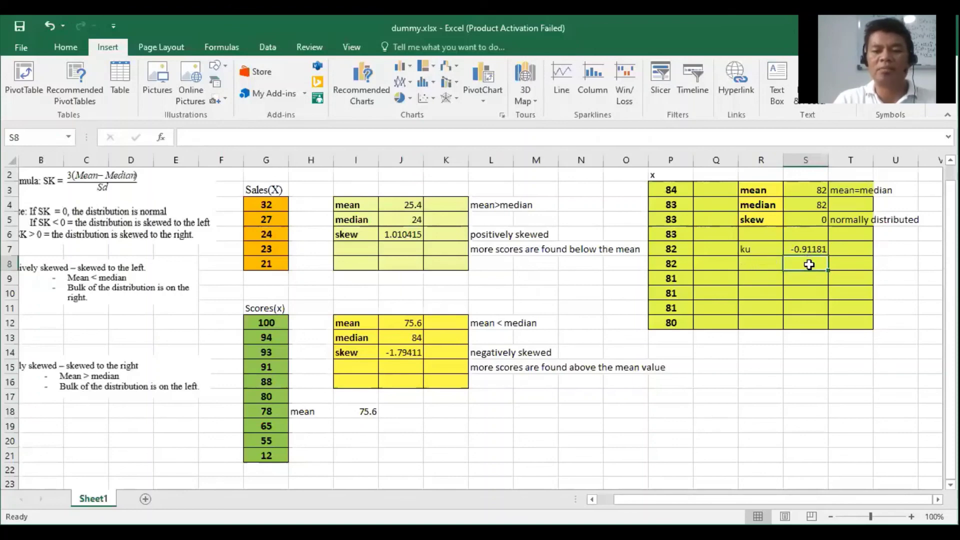
# - Enter the interpretation "platykurtic" in cell S8, below the kurtosis of the x values
pyautogui.write('pla')
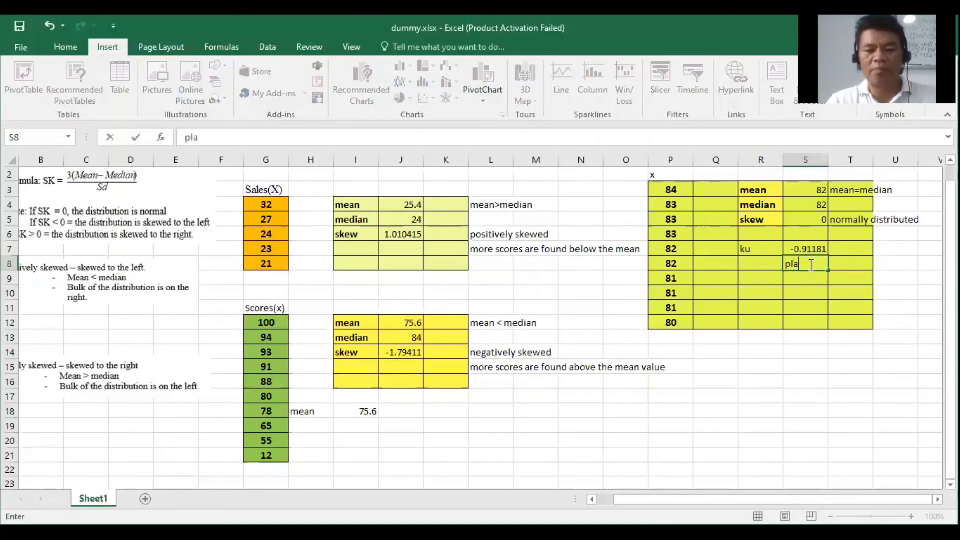
pyautogui.write('tyk')
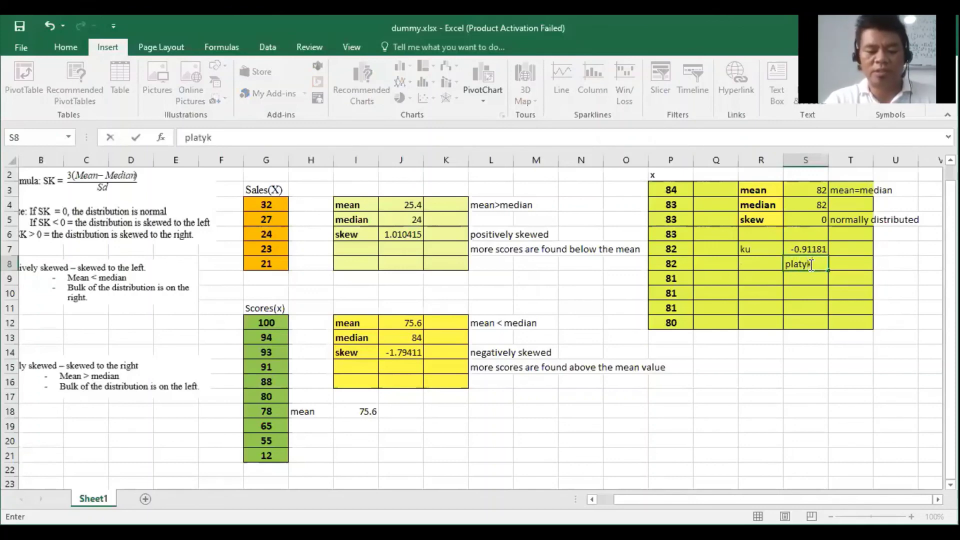
pyautogui.write('urtic')
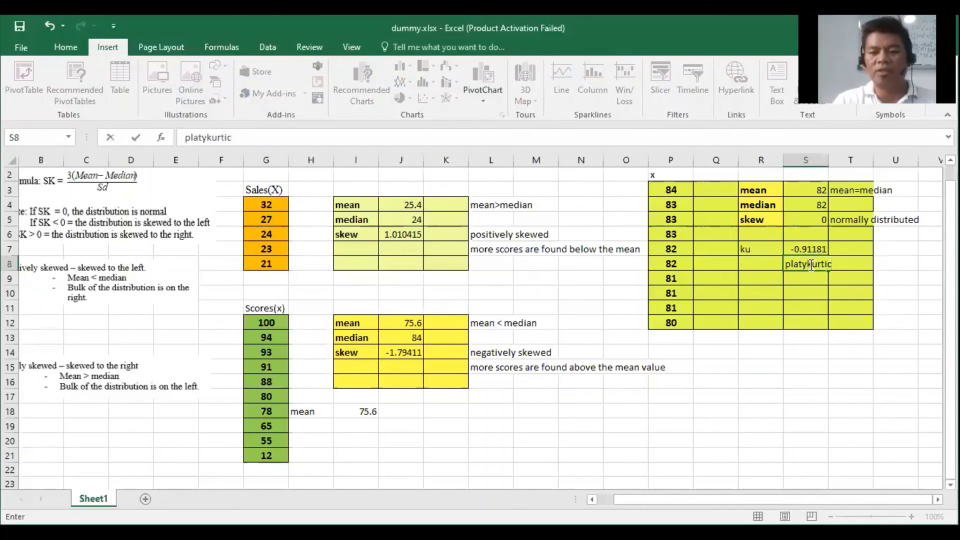